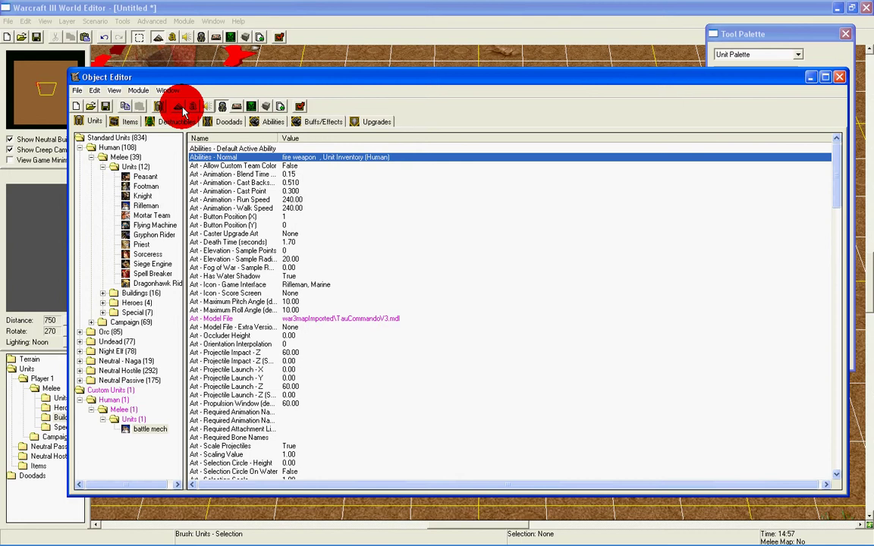
Create a custom unit named "hero base" based on the Human melee Barracks building
click(180, 107)
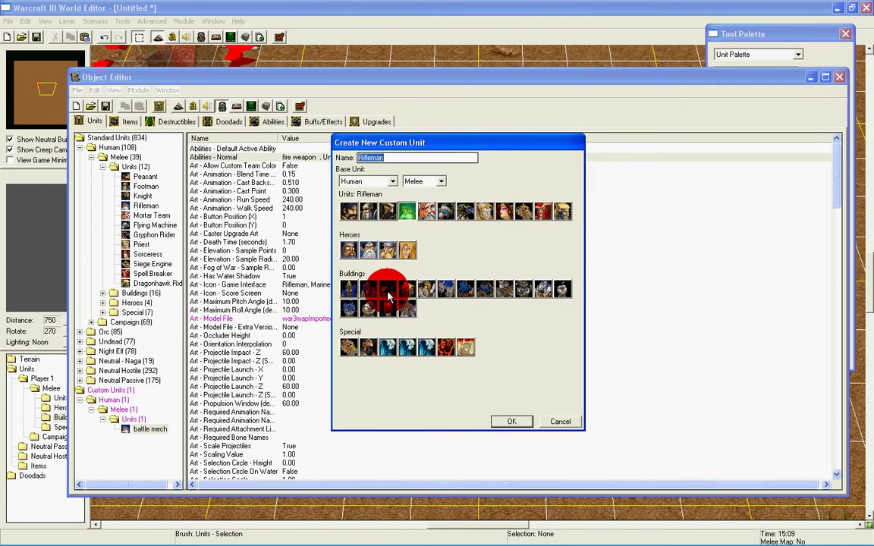
click(445, 288)
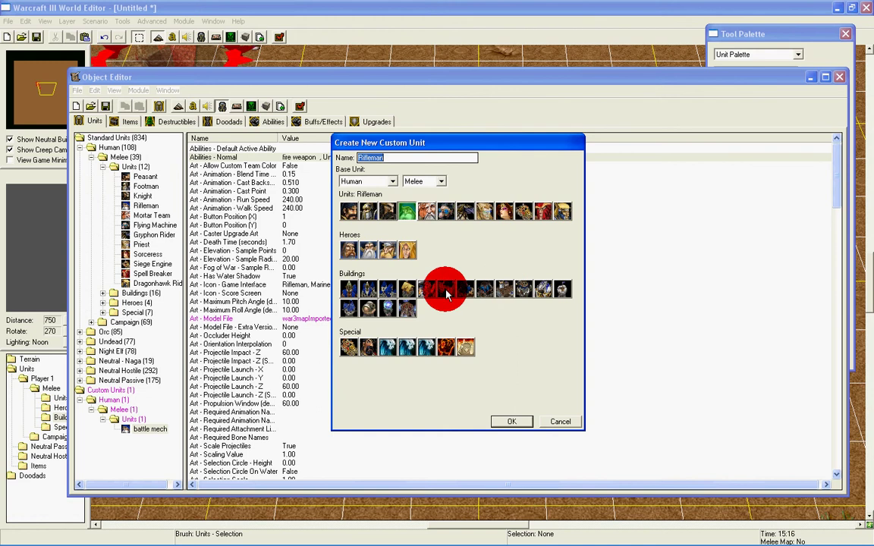
double_click(369, 157)
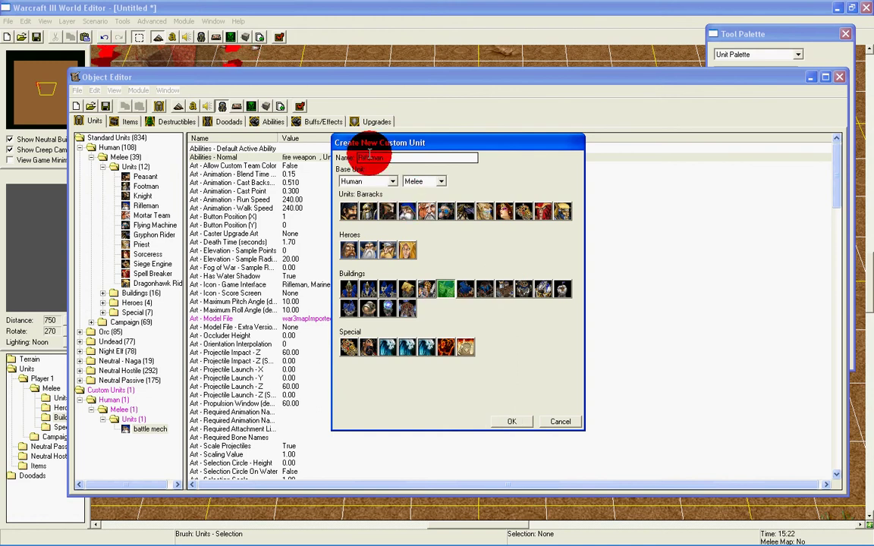
click(394, 159)
double_click(393, 158)
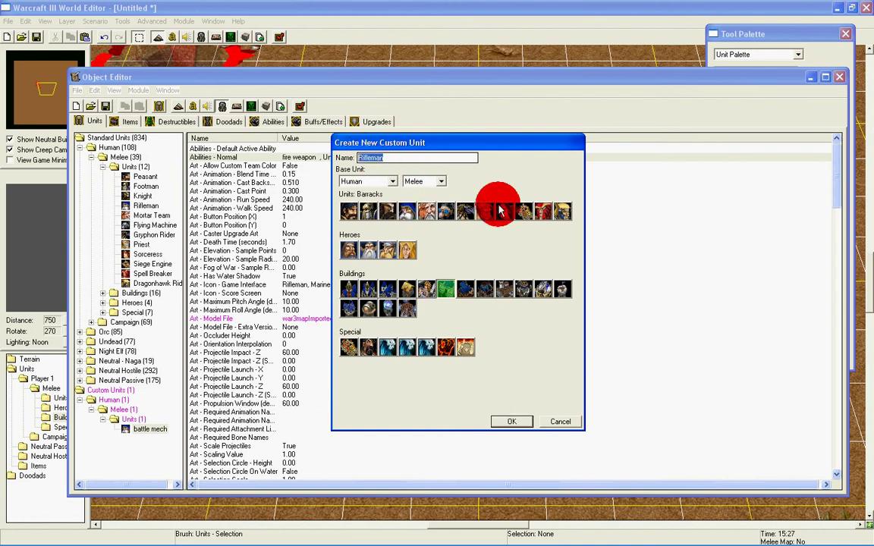
text(her)
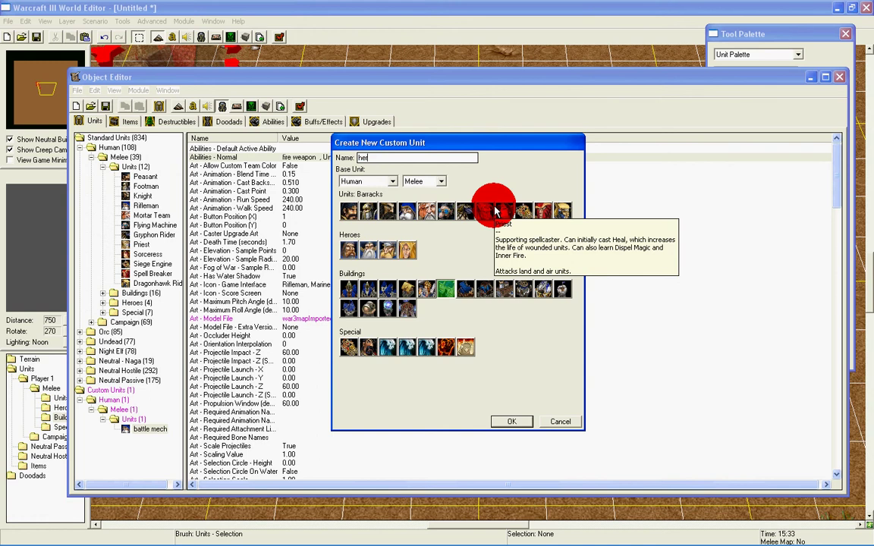
text(o b)
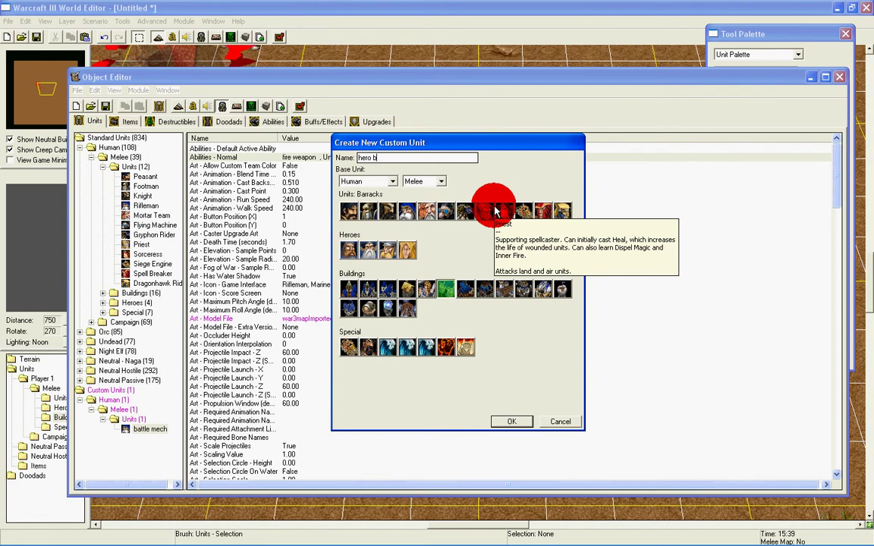
text(a)
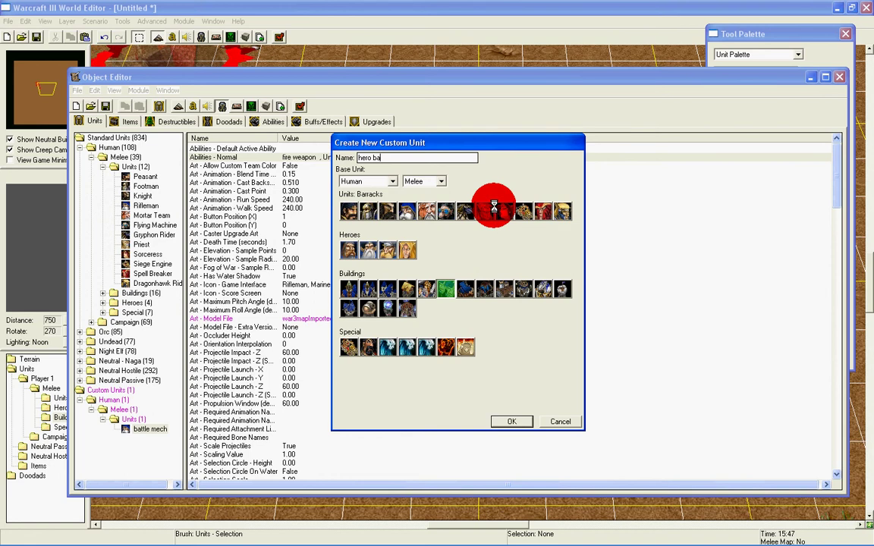
text(se)
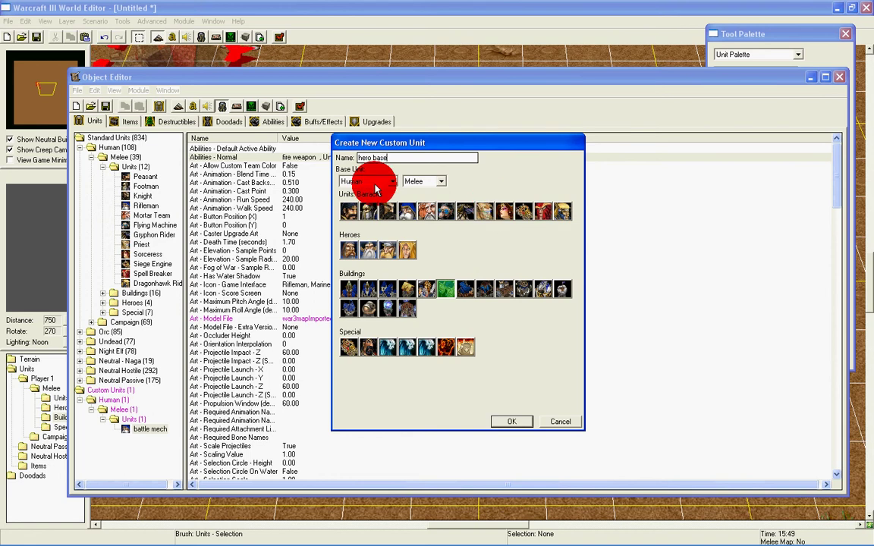
click(515, 422)
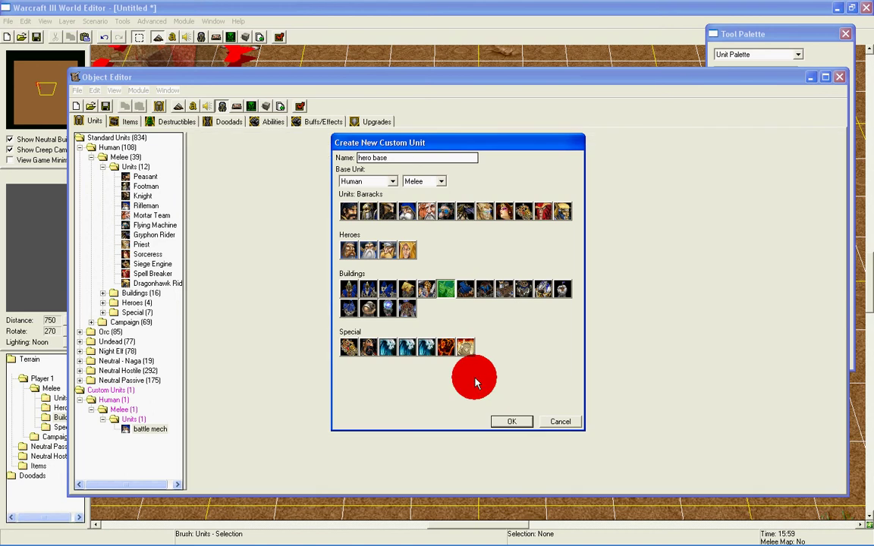
click(525, 423)
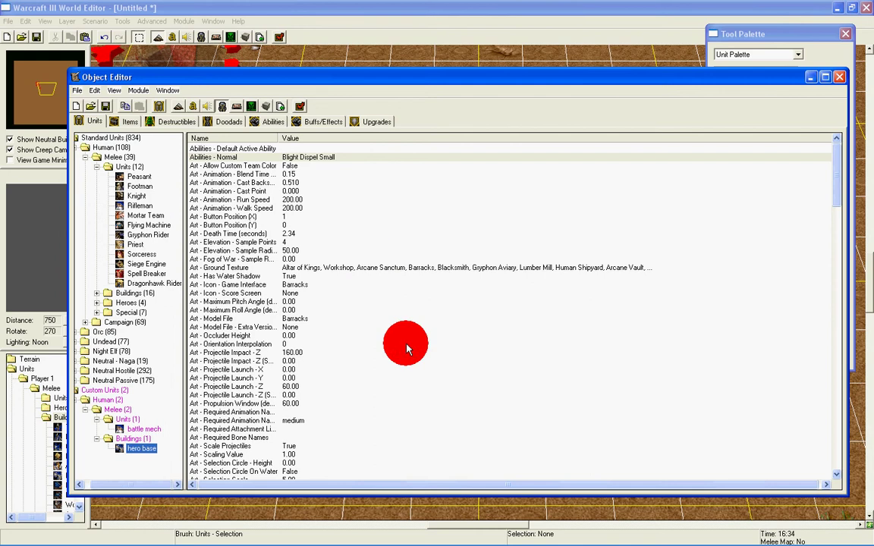
Remove the Footman, Rifleman and Knight from the hero base's Techtree - Units Trained list
drag(836, 174, 757, 461)
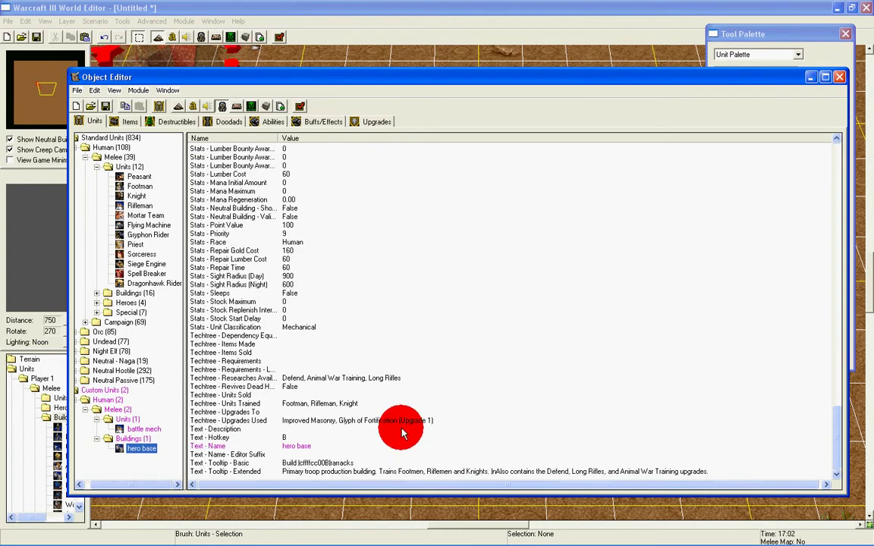
click(300, 405)
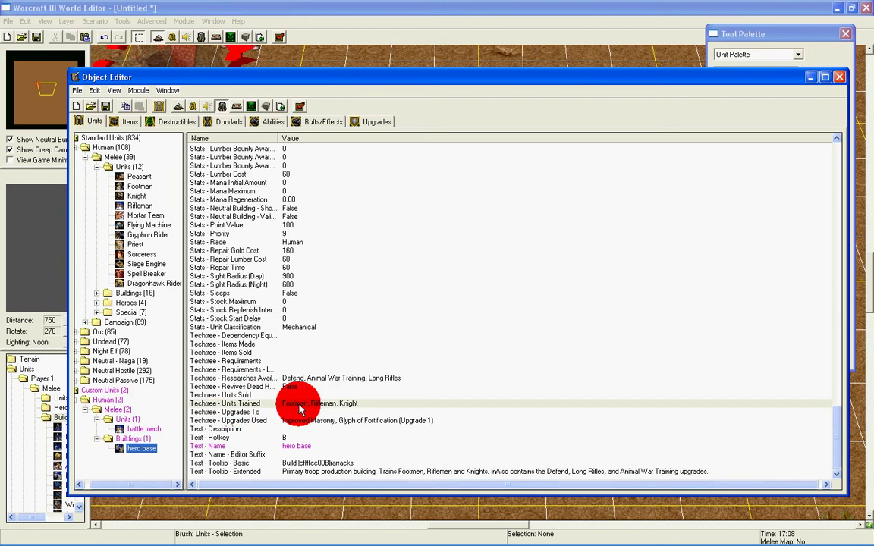
double_click(299, 406)
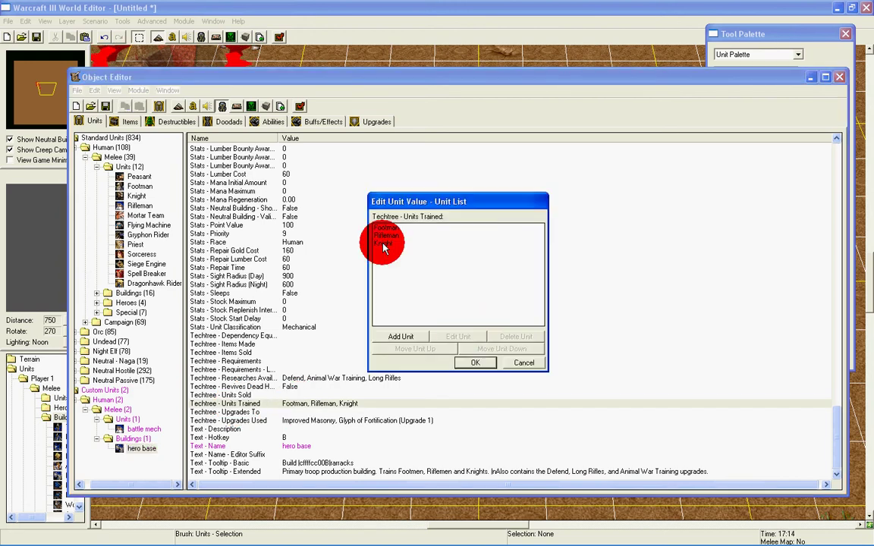
click(383, 243)
click(516, 338)
click(512, 340)
click(507, 343)
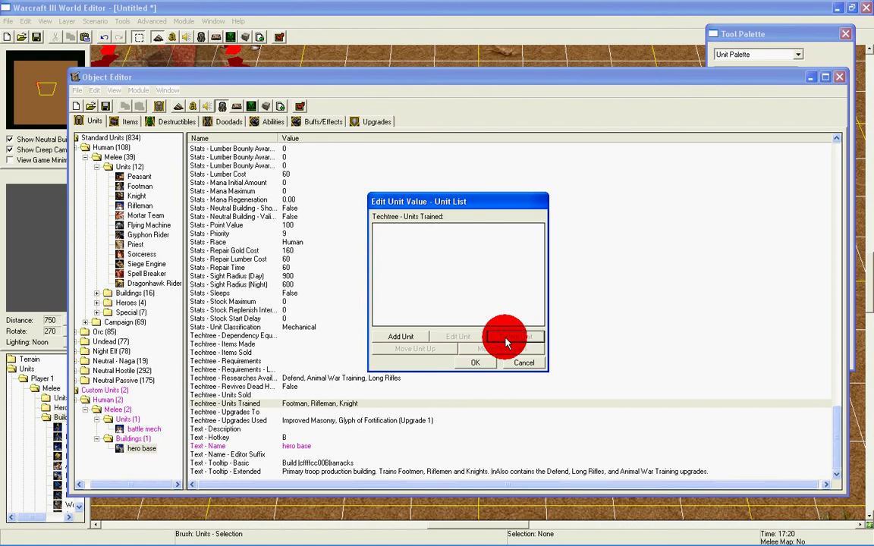
Add the Human campaign hero Admiral Proudmoore to the hero base's trained units
click(422, 336)
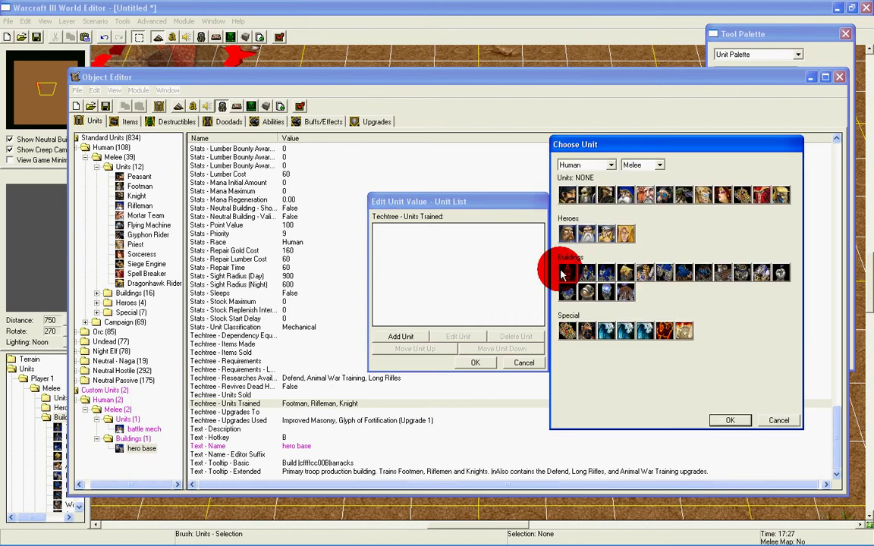
click(657, 166)
click(651, 192)
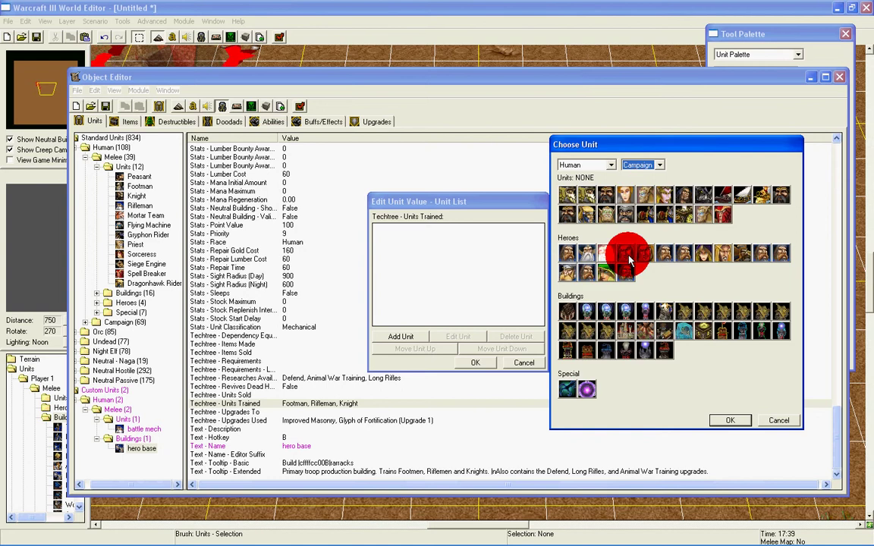
click(574, 259)
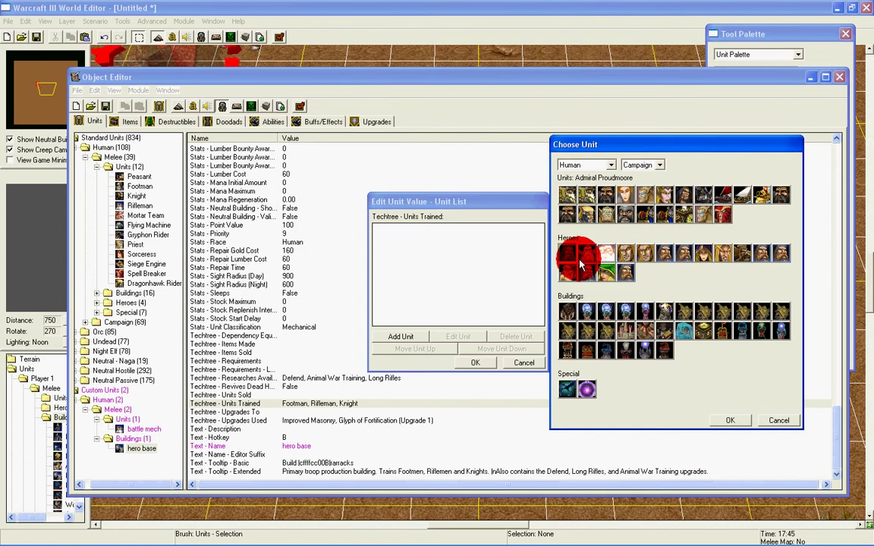
double_click(580, 263)
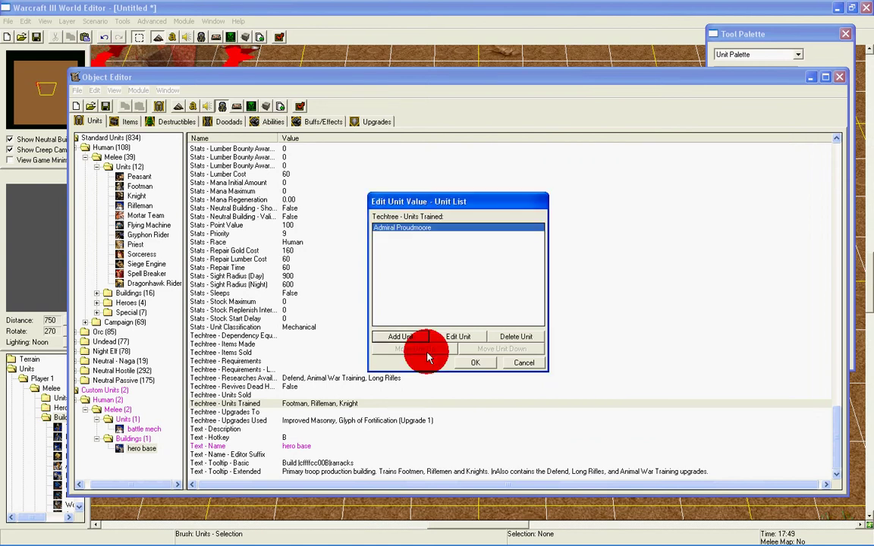
Add the Human campaign hero Arthas (wielding Frostmourne) to the trained units list
click(402, 337)
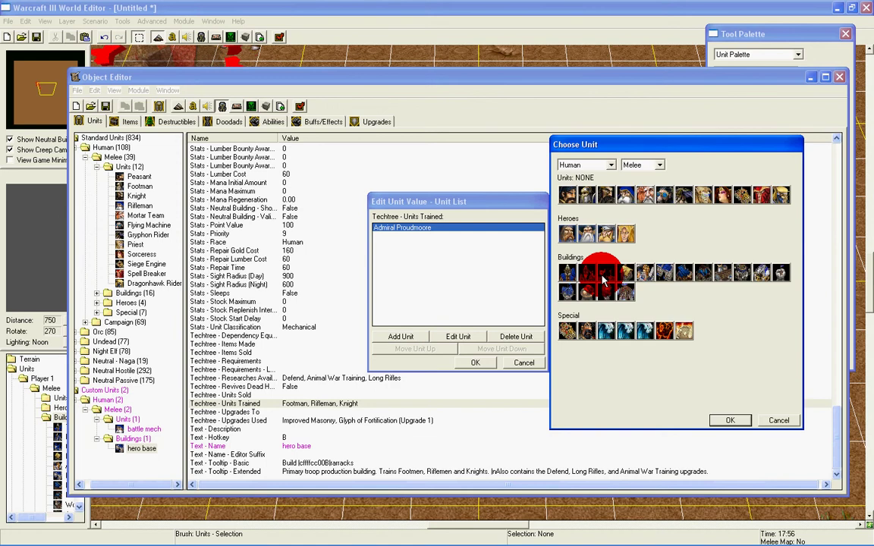
click(657, 164)
click(644, 171)
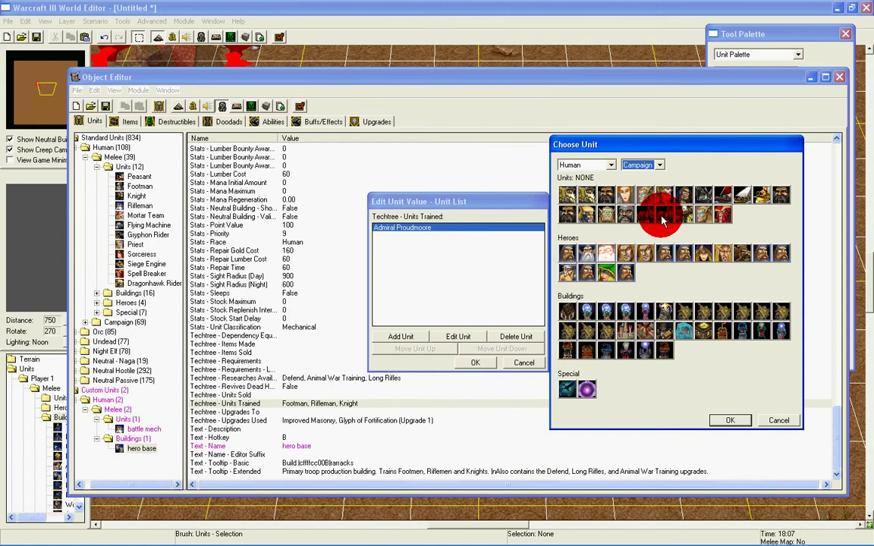
click(644, 252)
click(728, 420)
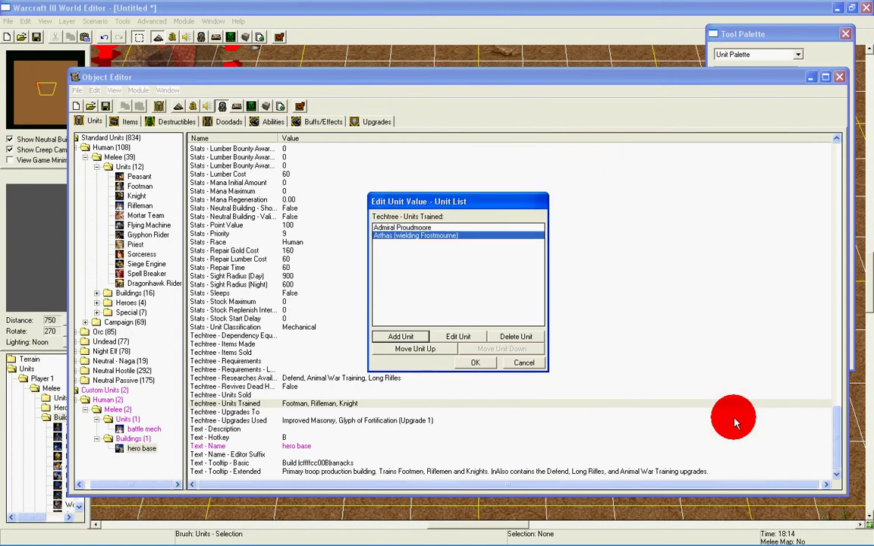
Add the Human campaign hero Jaina to the hero base's trained units list
click(394, 337)
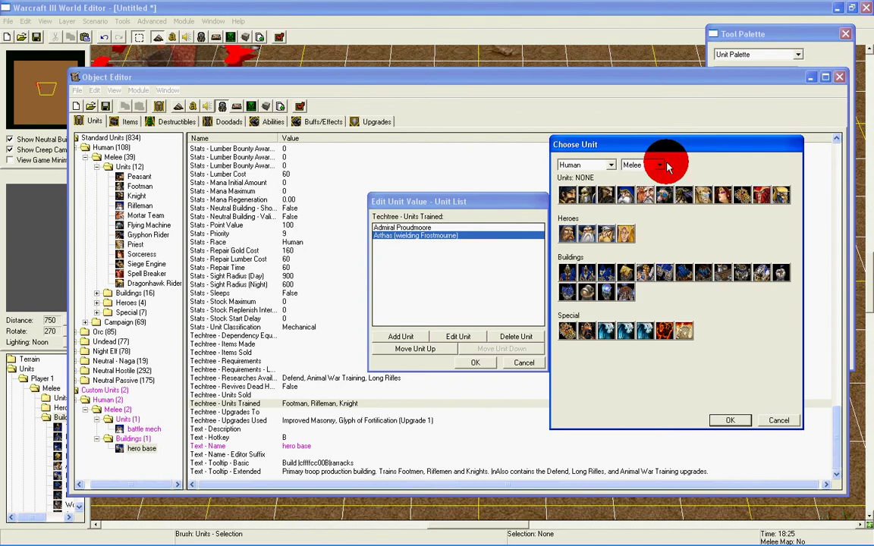
click(659, 165)
click(637, 185)
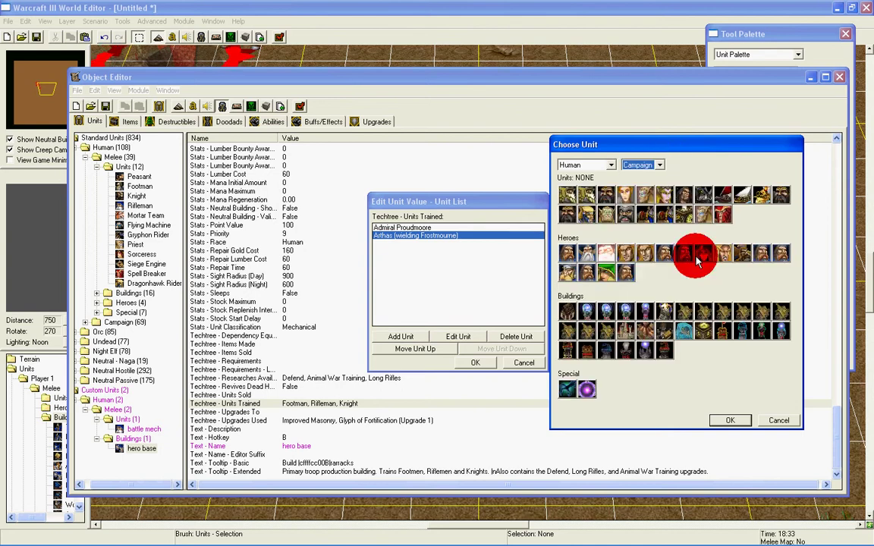
click(700, 257)
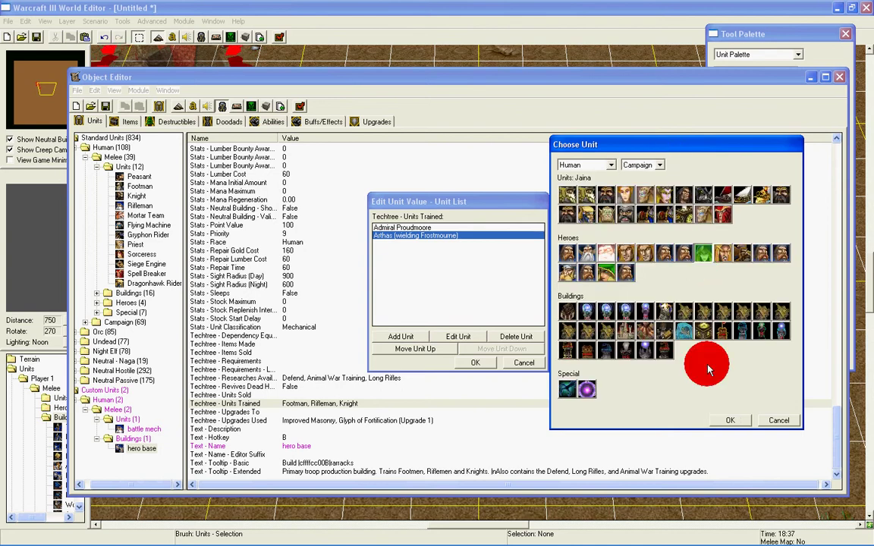
click(730, 420)
Add the Human campaign hero Sylvanas Windrunner to the trained units and apply the finished list to the hero base
click(400, 336)
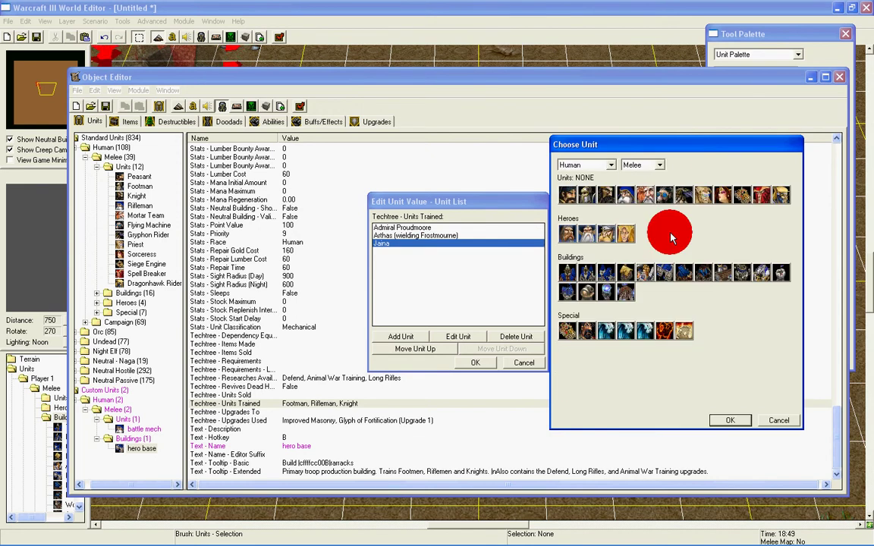
click(659, 166)
click(637, 179)
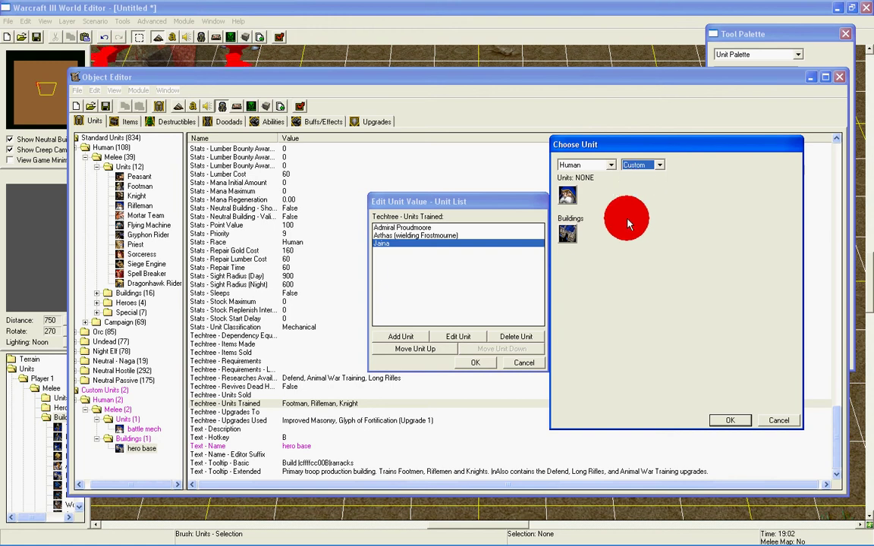
click(657, 167)
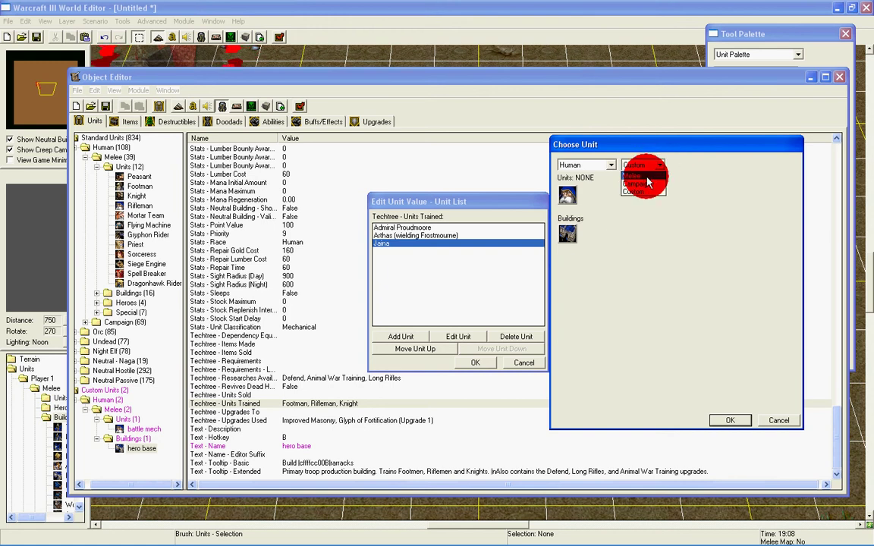
click(645, 184)
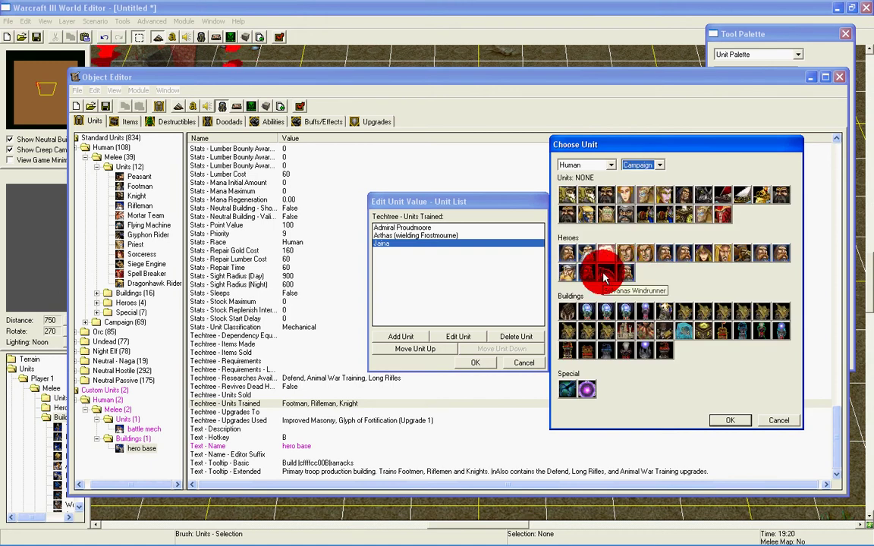
click(604, 275)
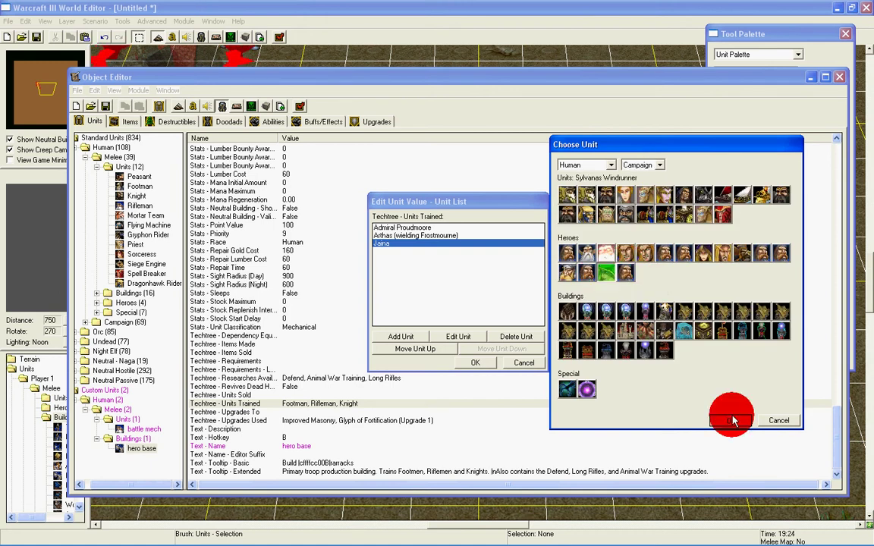
click(731, 419)
click(484, 368)
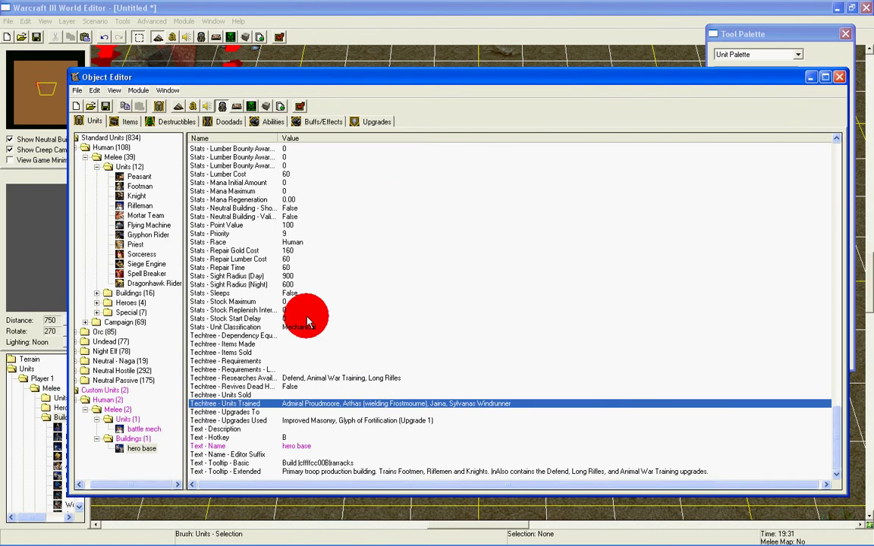
Create a new custom unit named "custom" based on the Human melee Peasant
right_click(119, 419)
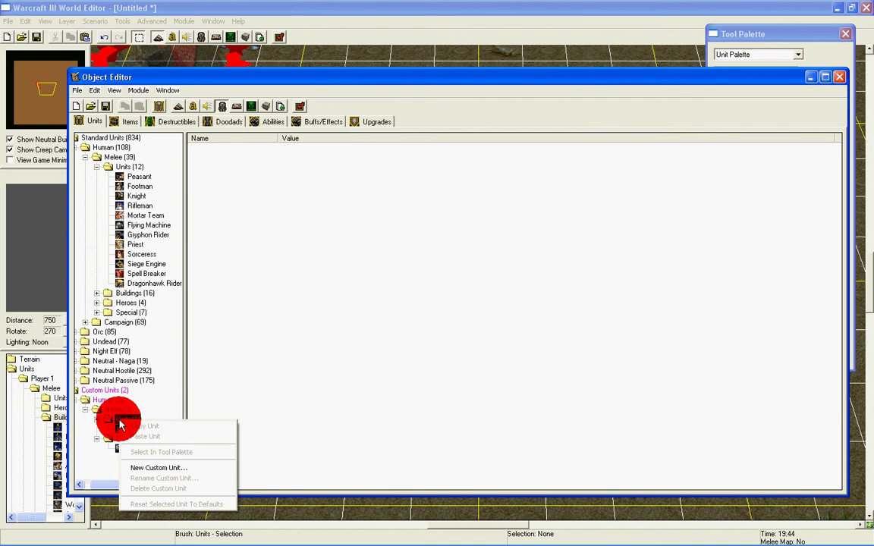
click(144, 474)
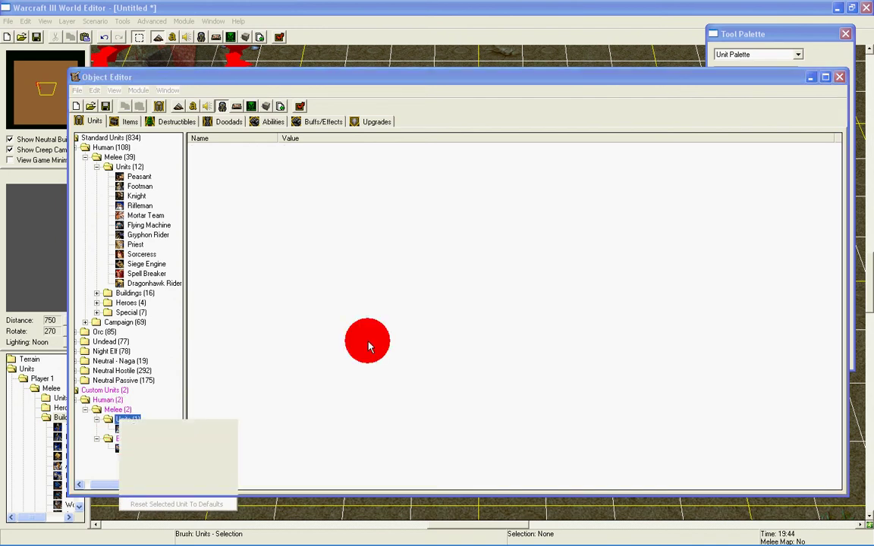
click(348, 212)
click(369, 158)
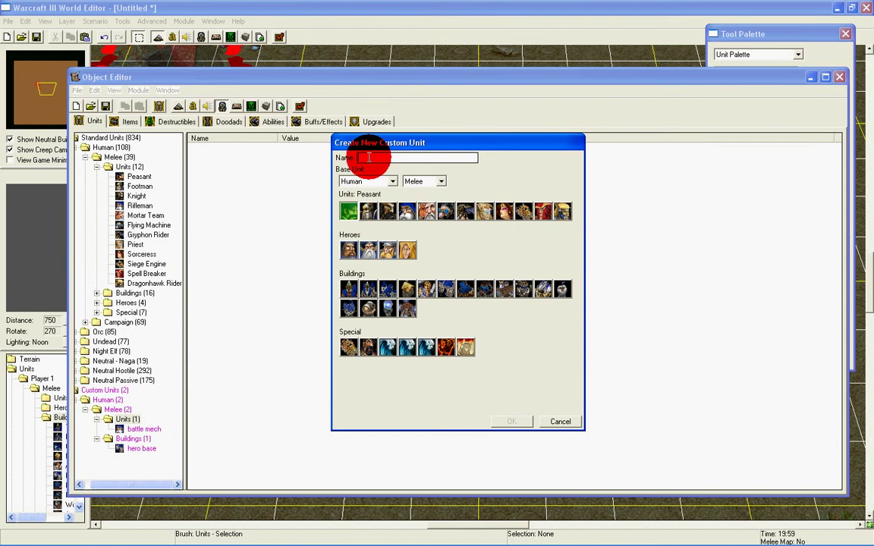
text(cust)
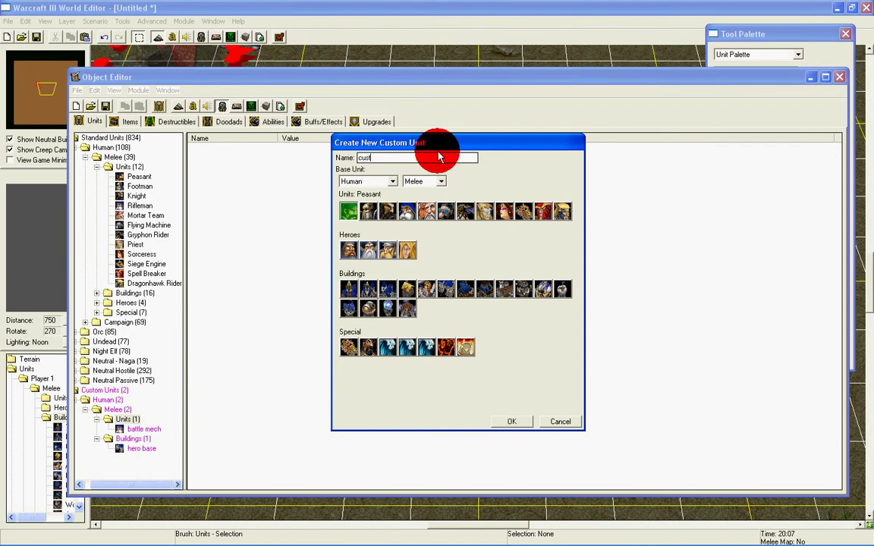
text(om)
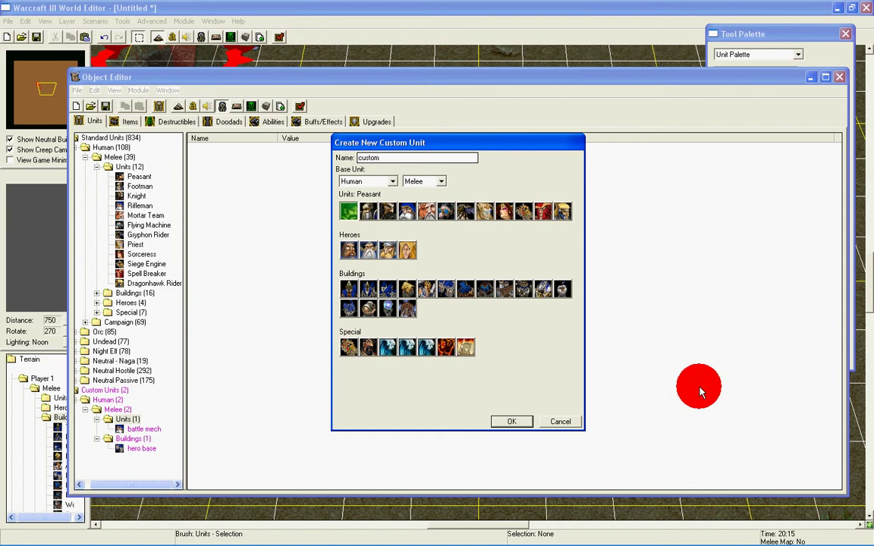
click(512, 423)
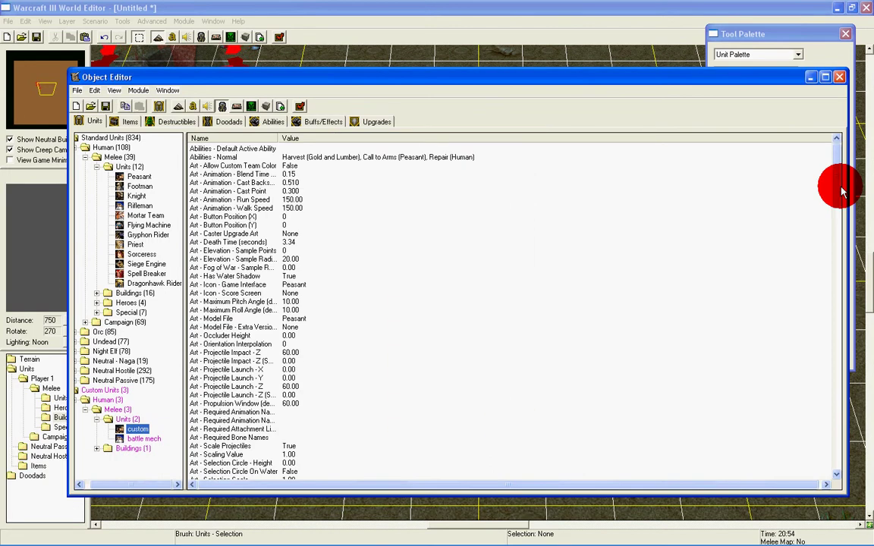
Remove every building, from Arcane Vault up to Town Hall, from the custom unit's Techtree - Structures Built list
drag(838, 187, 801, 456)
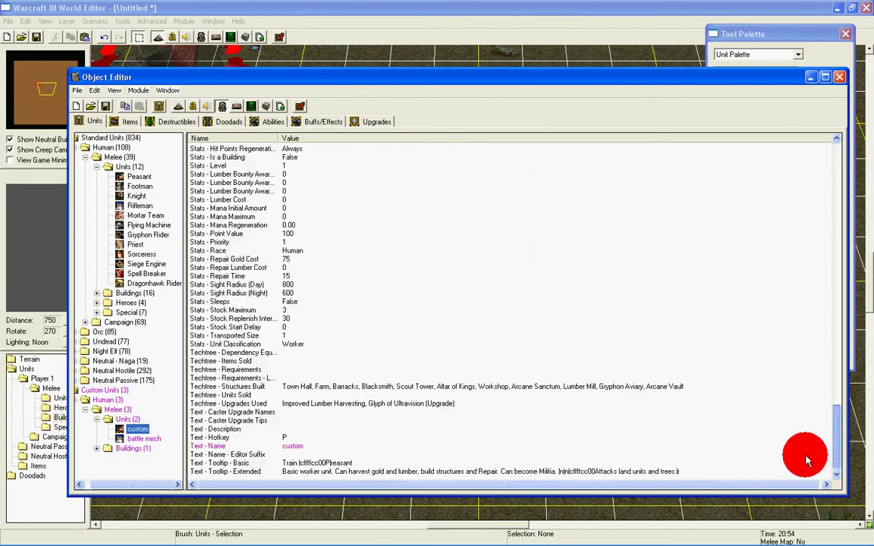
double_click(351, 387)
click(402, 307)
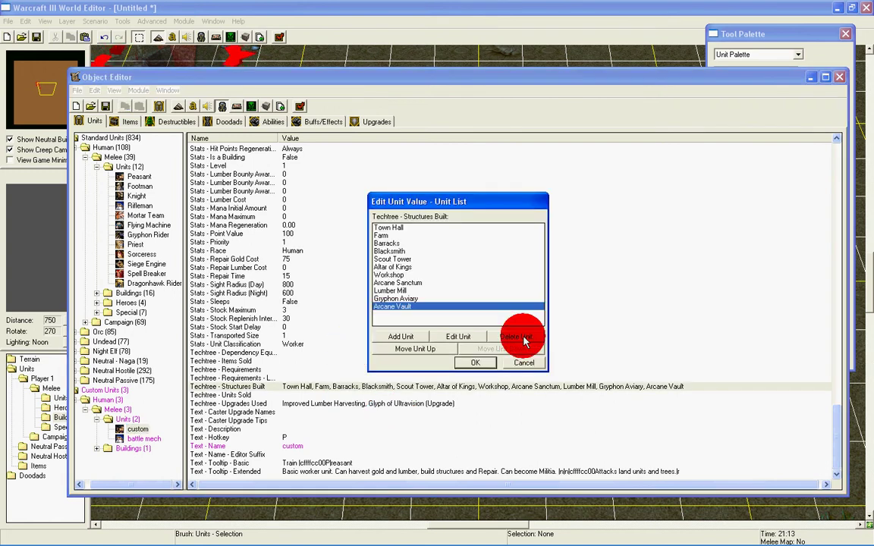
click(522, 338)
click(522, 338)
click(522, 338)
click(522, 338)
click(522, 338)
click(522, 338)
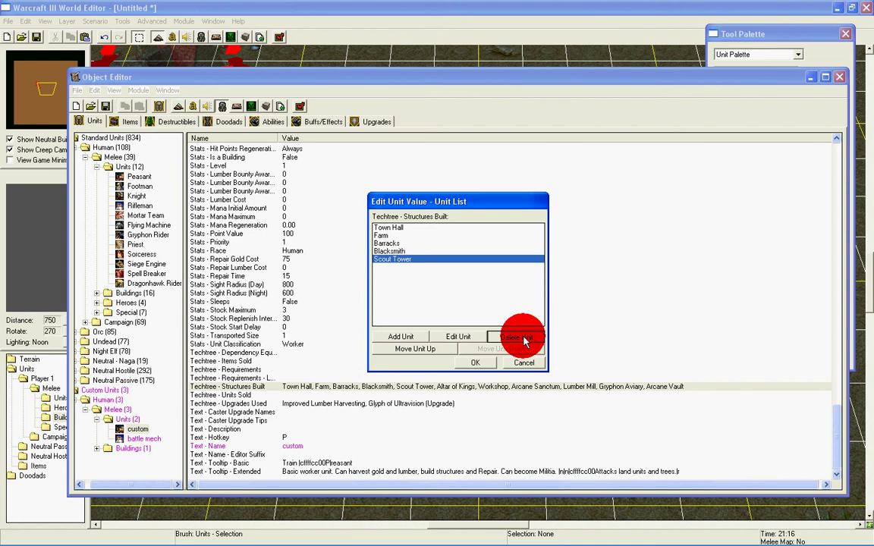
click(522, 338)
click(522, 338)
click(522, 339)
click(521, 338)
click(522, 338)
Add the Human custom building hero base to the custom unit's structures built and apply the list
click(400, 336)
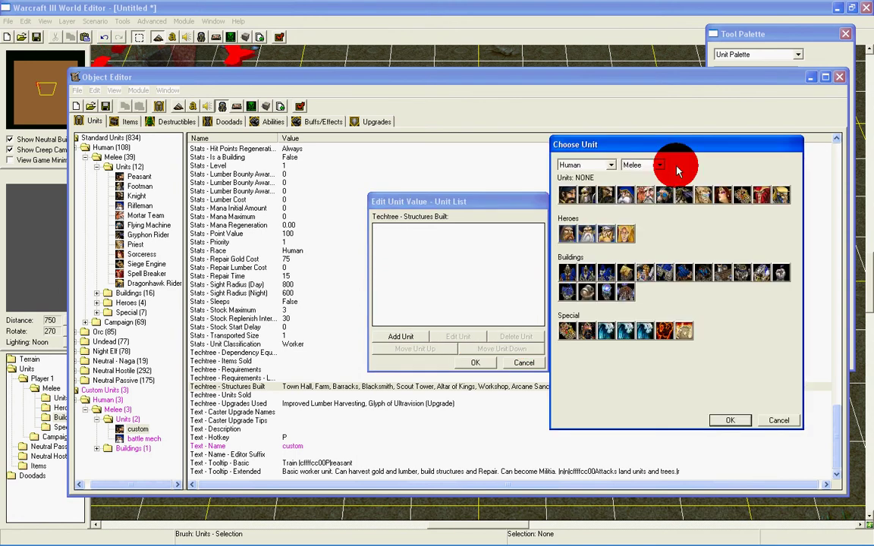
click(659, 164)
click(639, 191)
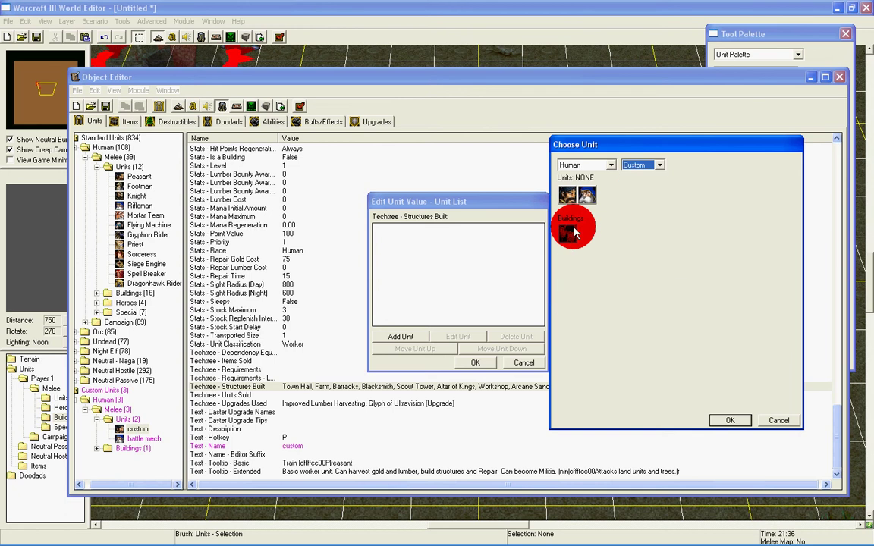
click(574, 235)
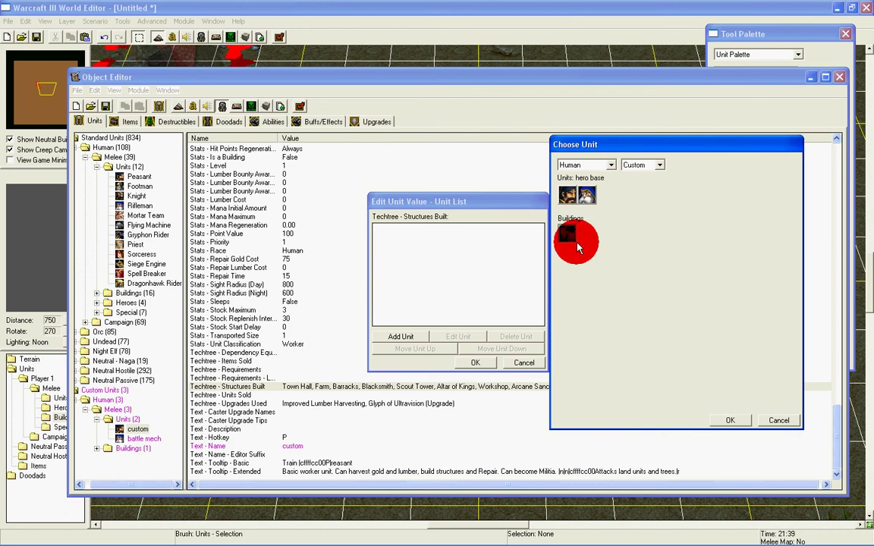
double_click(576, 245)
click(467, 364)
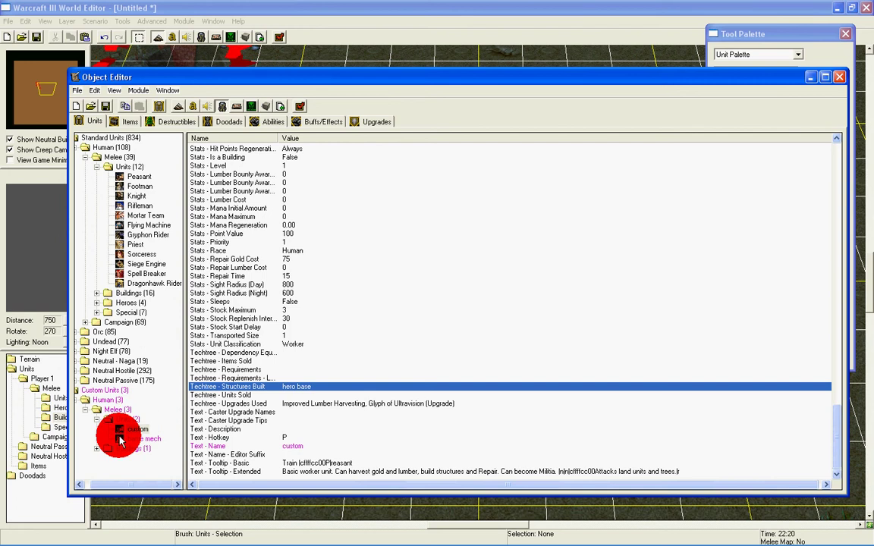
Close the Object Editor and set the unit palette to Human custom units
right_click(114, 421)
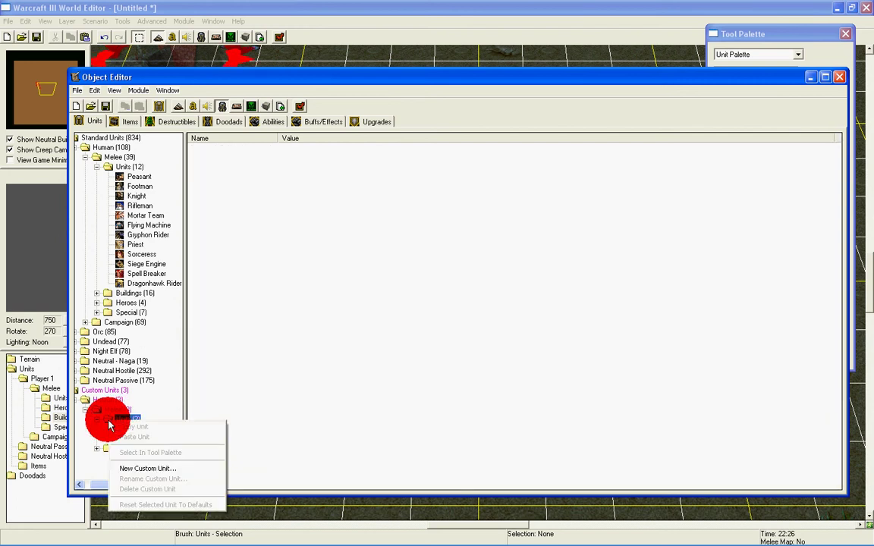
click(573, 239)
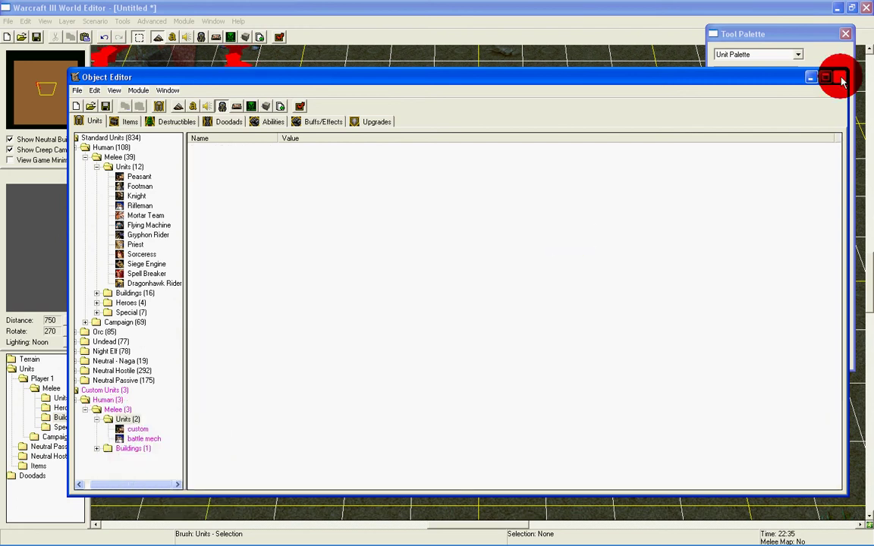
click(840, 78)
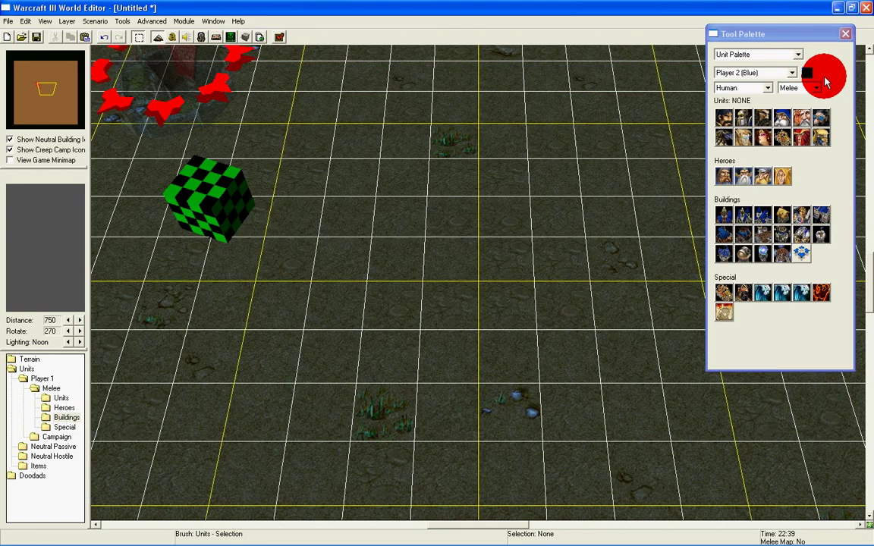
click(817, 87)
click(796, 119)
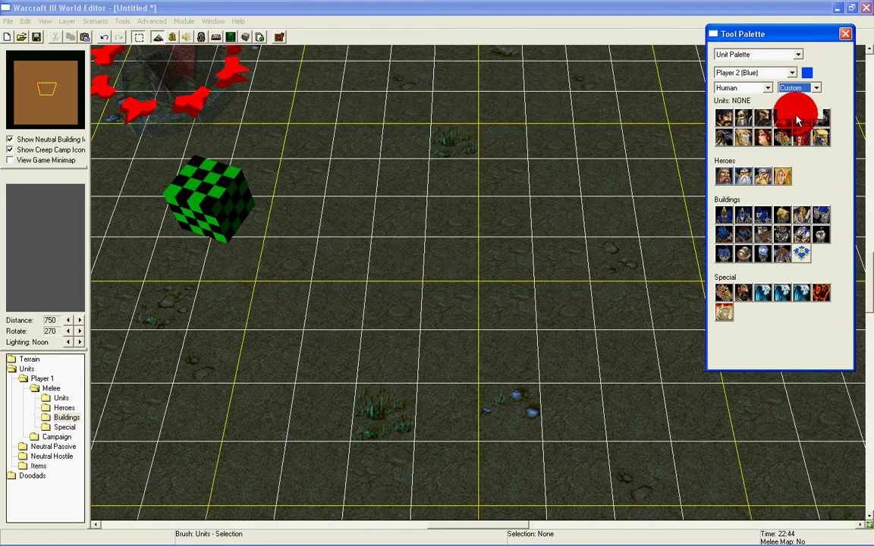
Place a custom unit for Player 2 (Blue) on the map and test the map, continuing the game after the victory
click(722, 122)
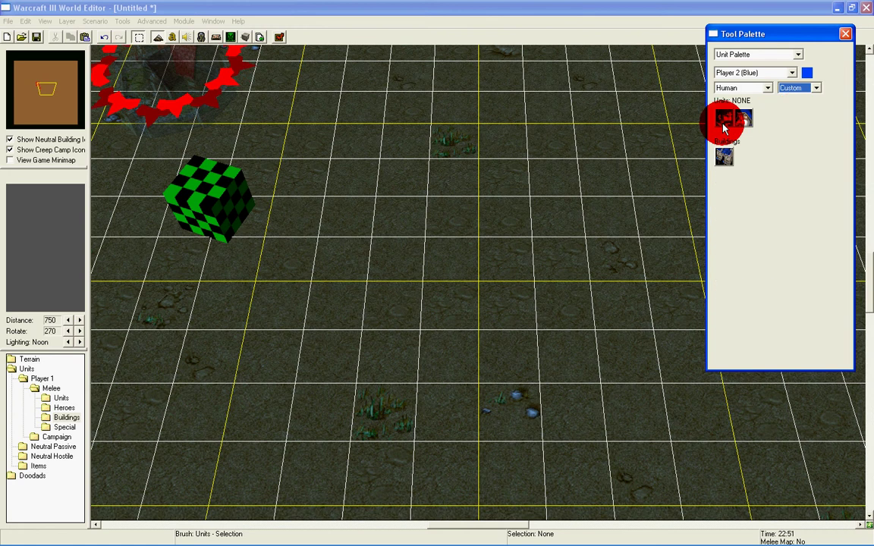
click(436, 186)
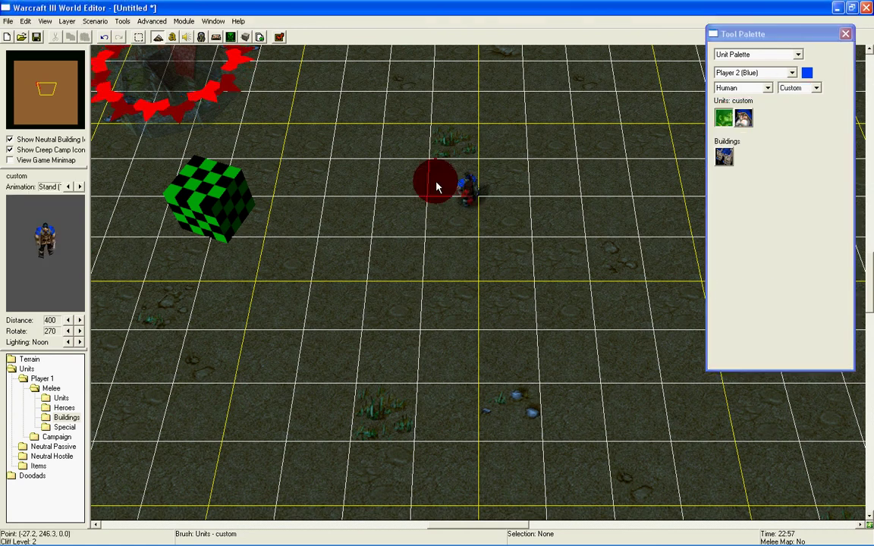
click(280, 37)
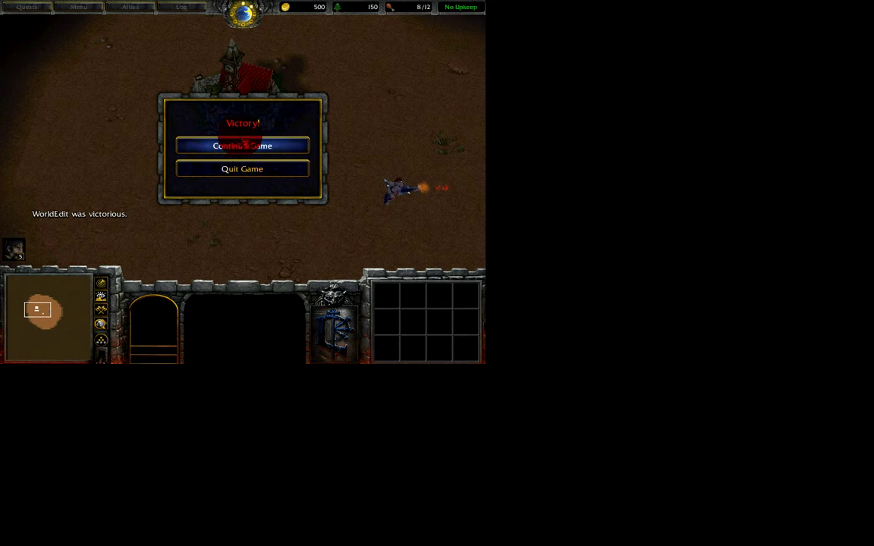
click(243, 145)
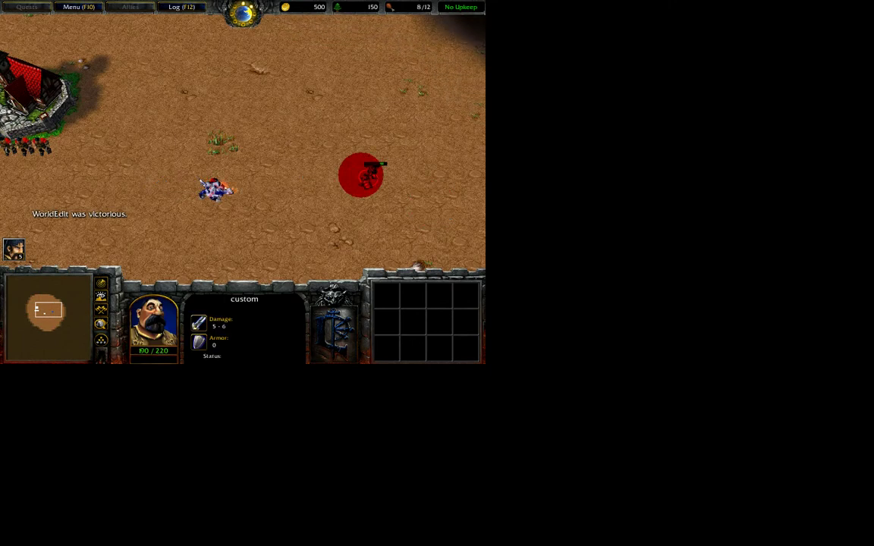
Send the chat message "oppps lol" to all players in the test game
key(Return)
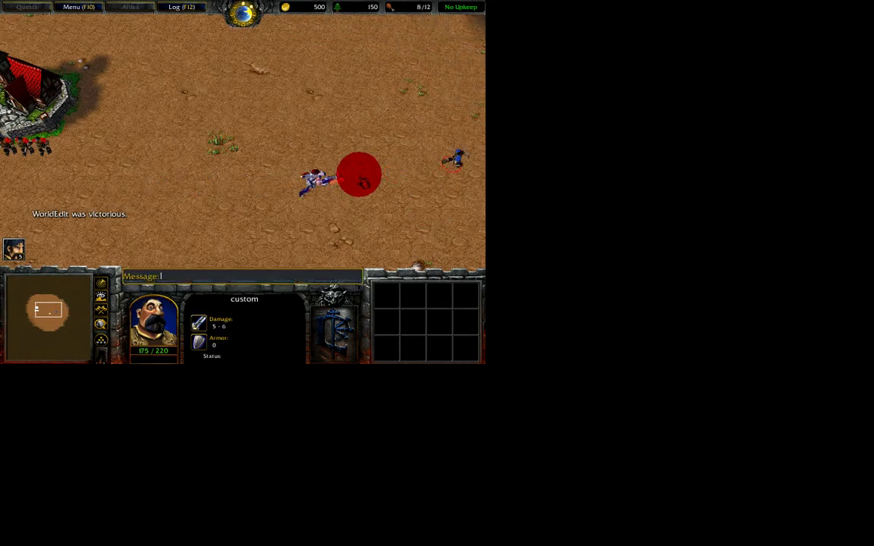
text(opppps l)
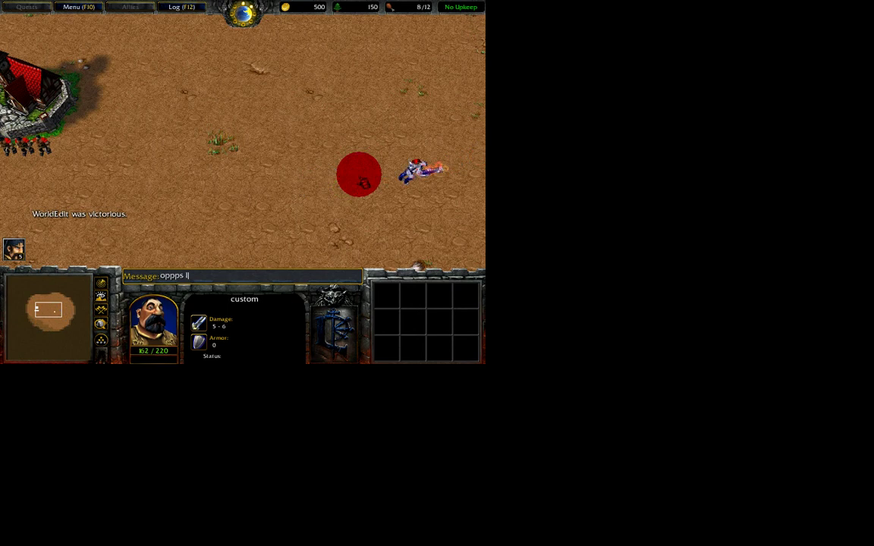
text(ol)
key(Return)
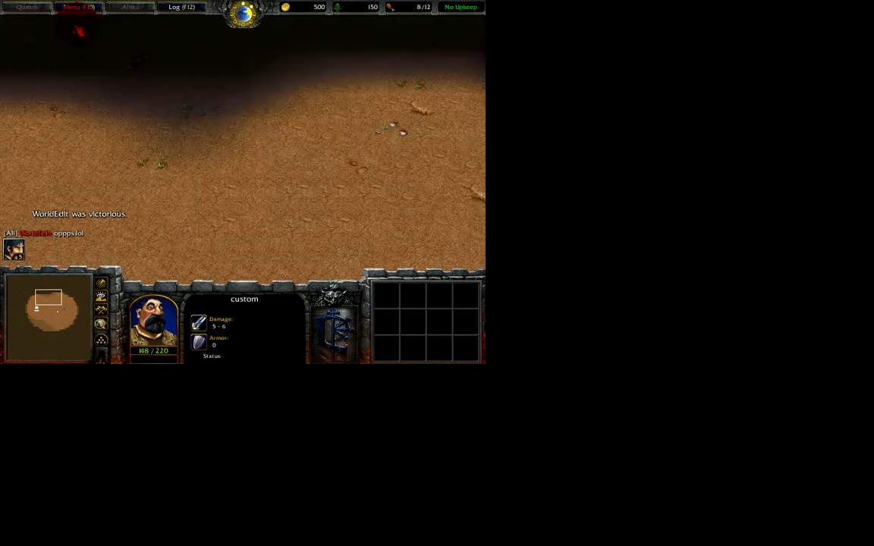
Exit the test game program and return to the World Editor
click(79, 8)
click(242, 194)
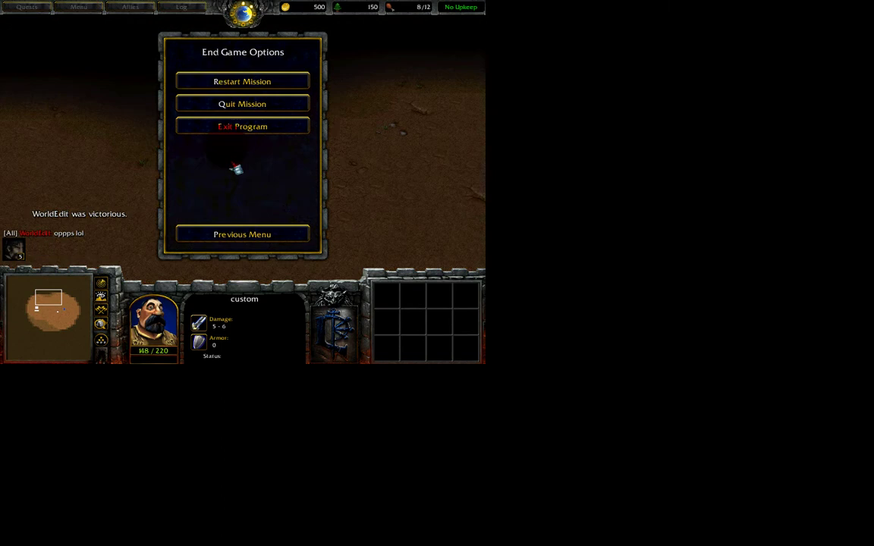
click(242, 125)
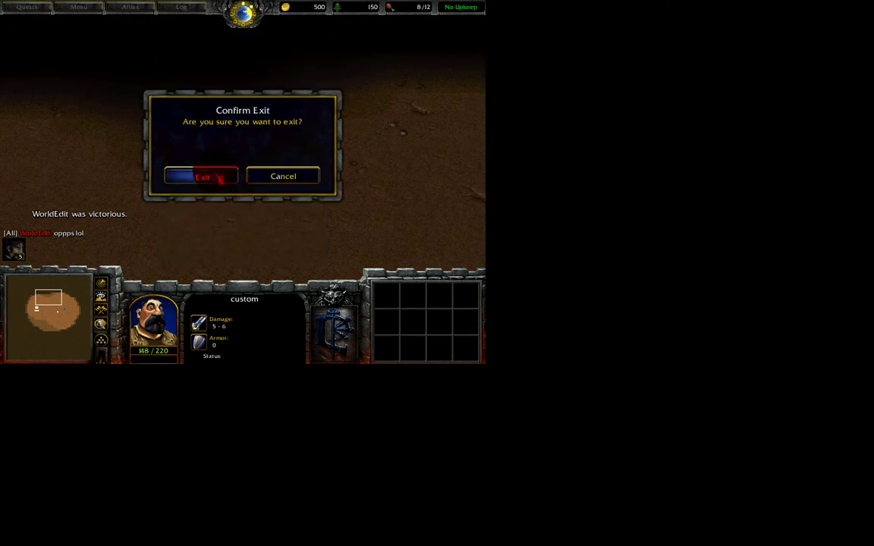
click(219, 178)
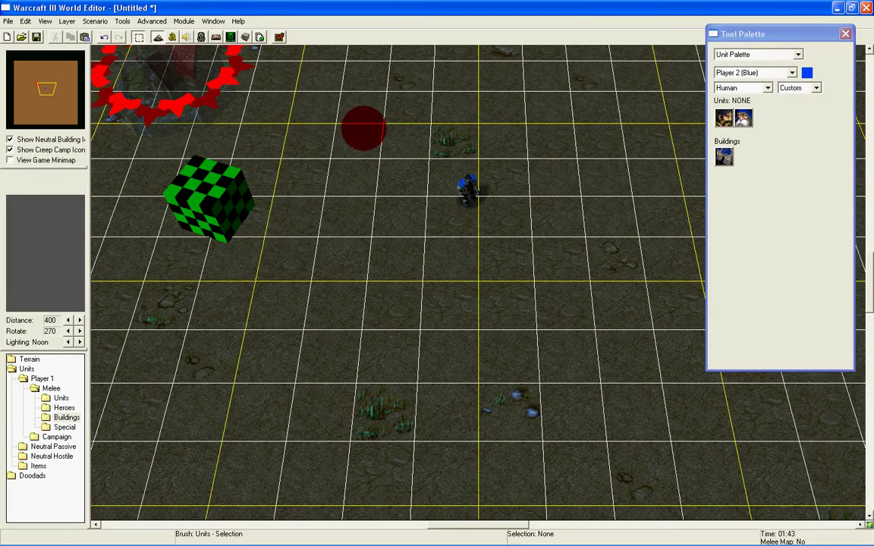
Replace the Player 2 (Blue) custom unit with one owned by Player 1 (Red), placed beside the green checkered cube
click(468, 190)
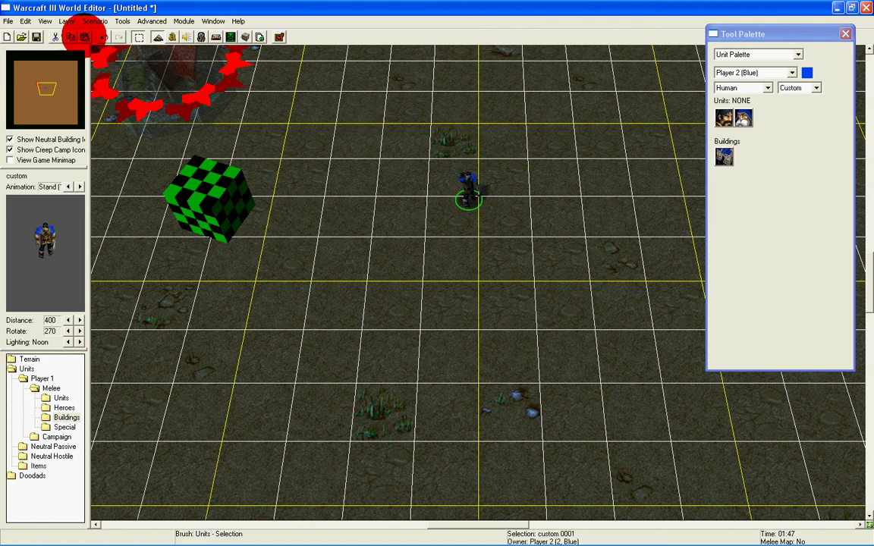
click(79, 36)
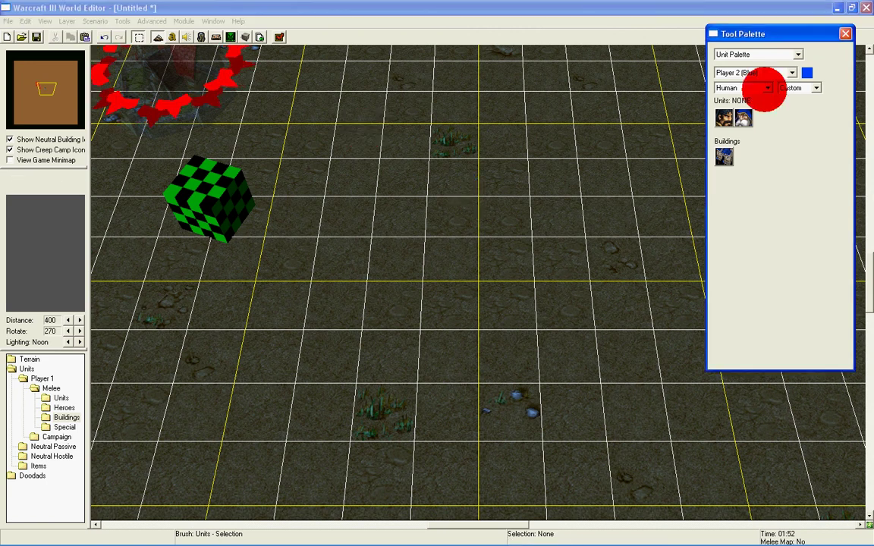
click(766, 87)
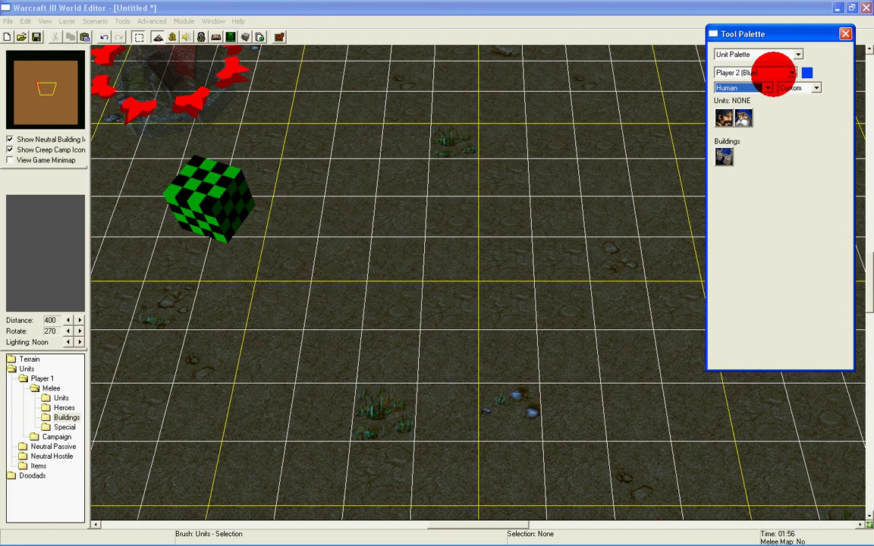
click(773, 72)
click(751, 83)
click(723, 117)
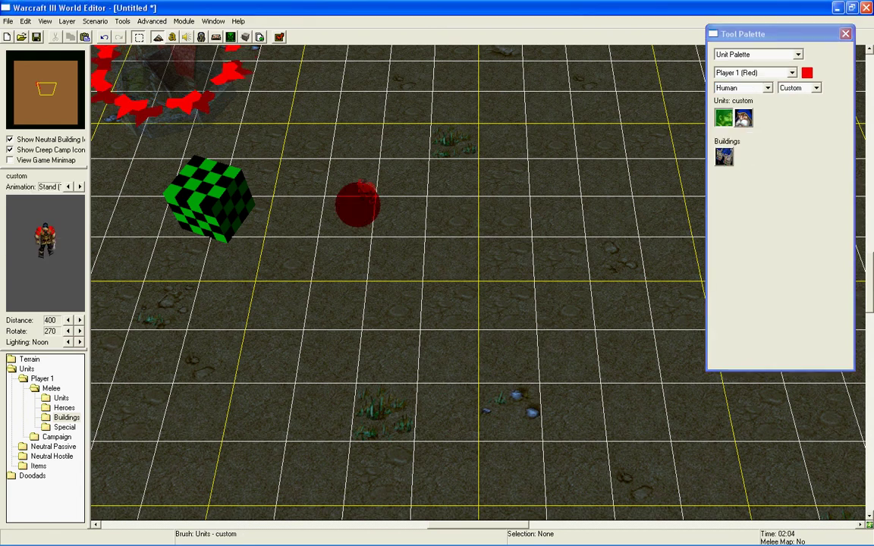
click(357, 204)
Launch a map test and send the chat message "warten" to all players
click(279, 37)
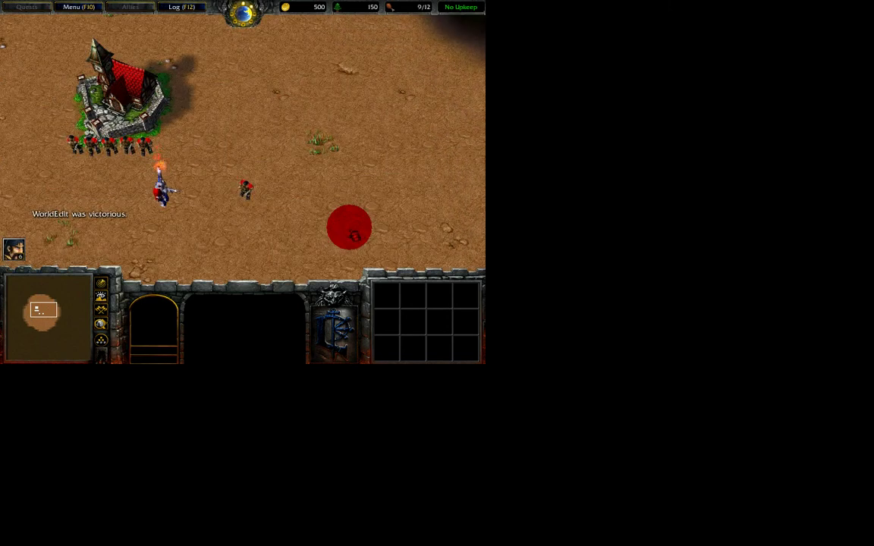
key(Return)
text(wa)
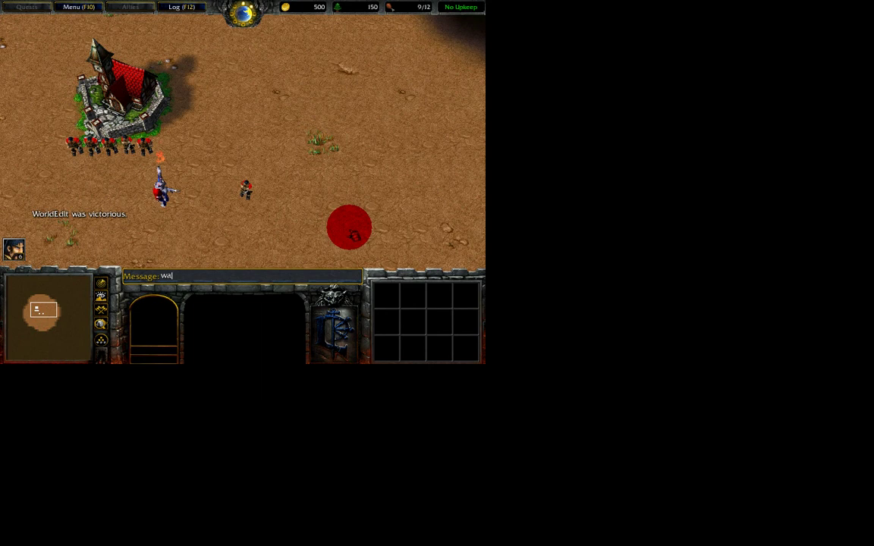
text(rten)
key(Return)
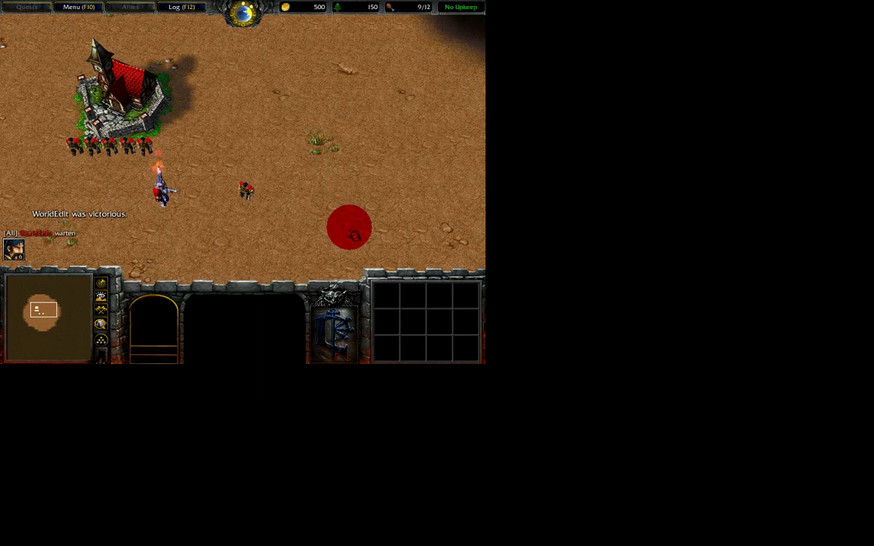
Enable the pointbreak and warpten cheats in the test game
key(Return)
text(point)
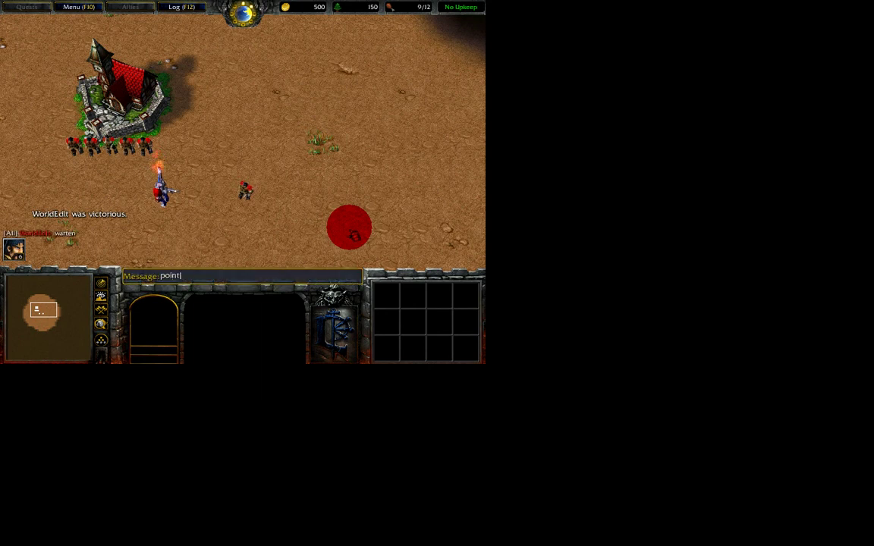
text(break)
key(Return)
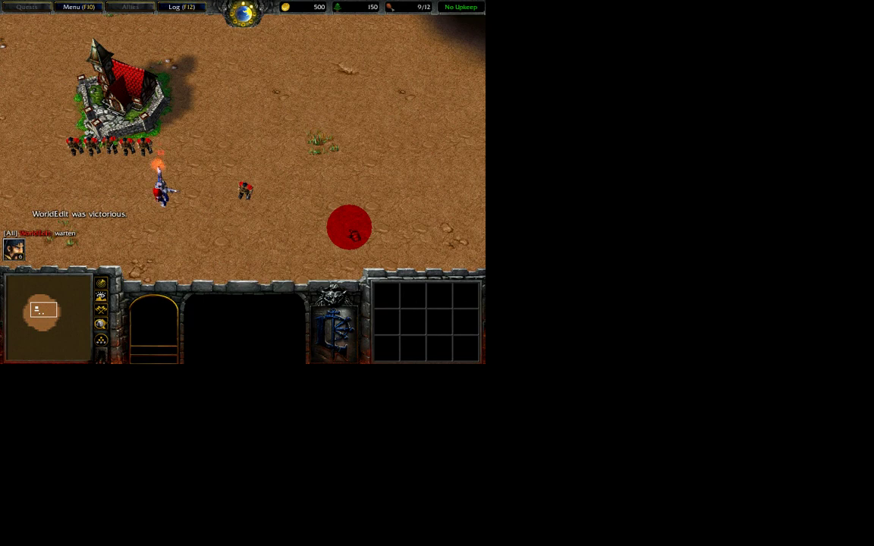
key(Return)
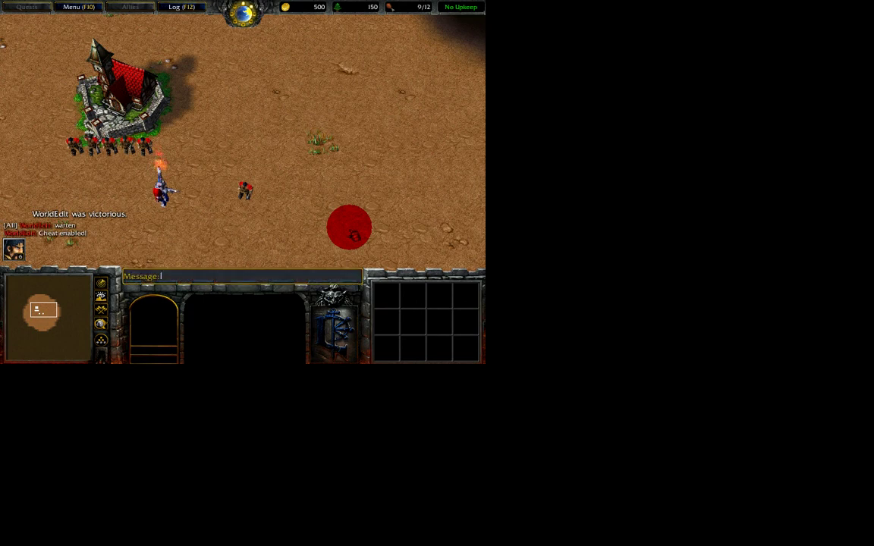
text(warp)
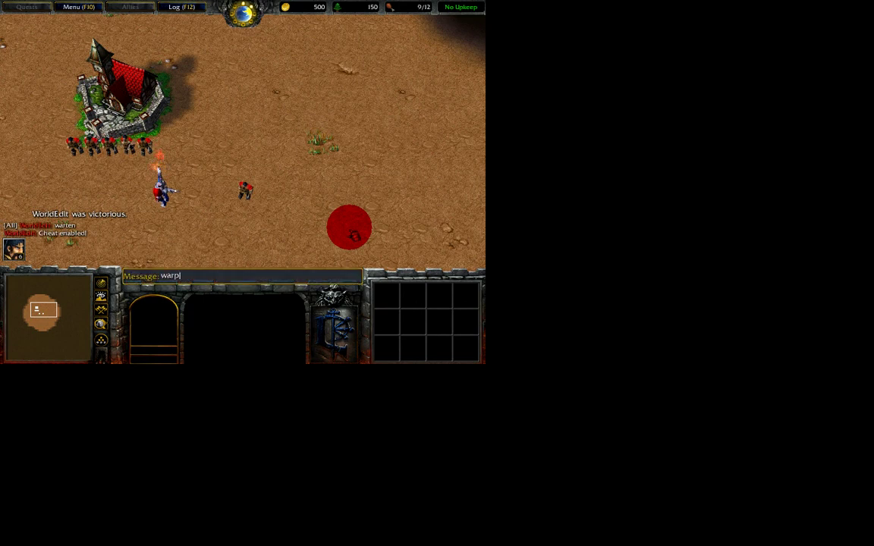
text(ten)
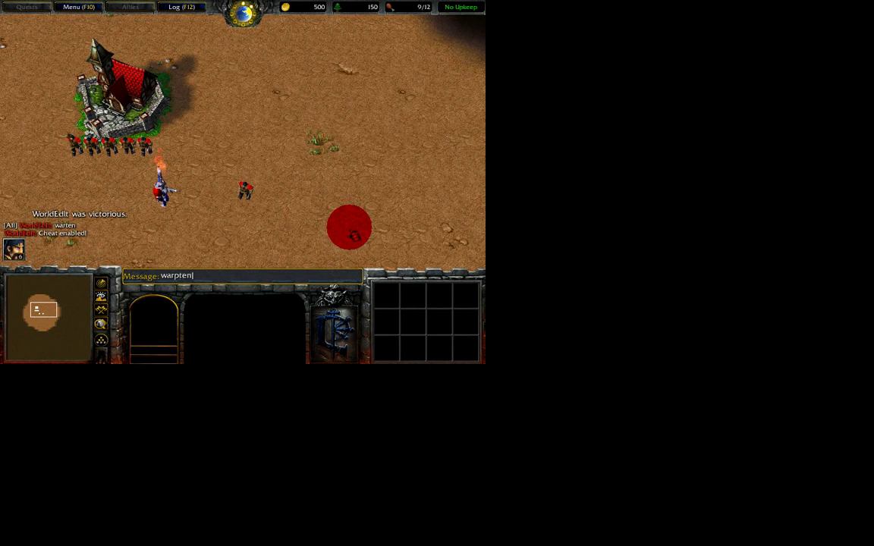
key(Return)
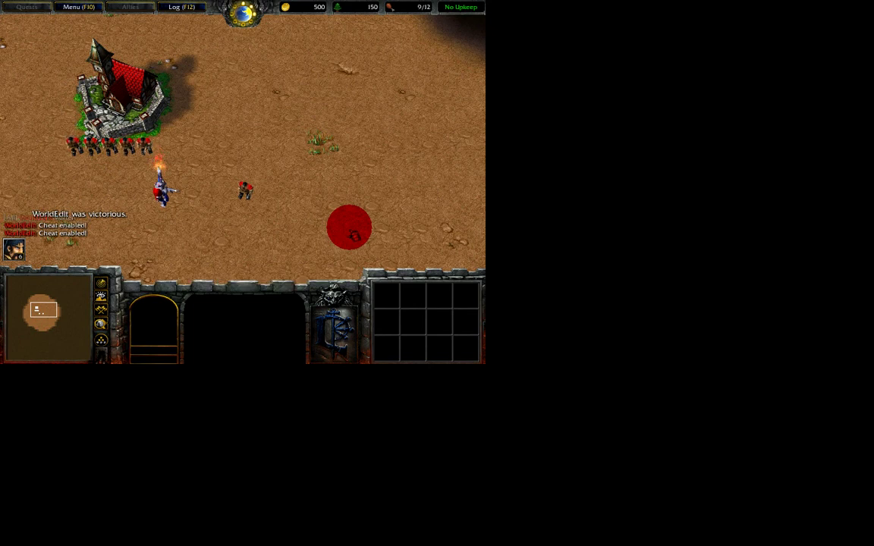
key(Return)
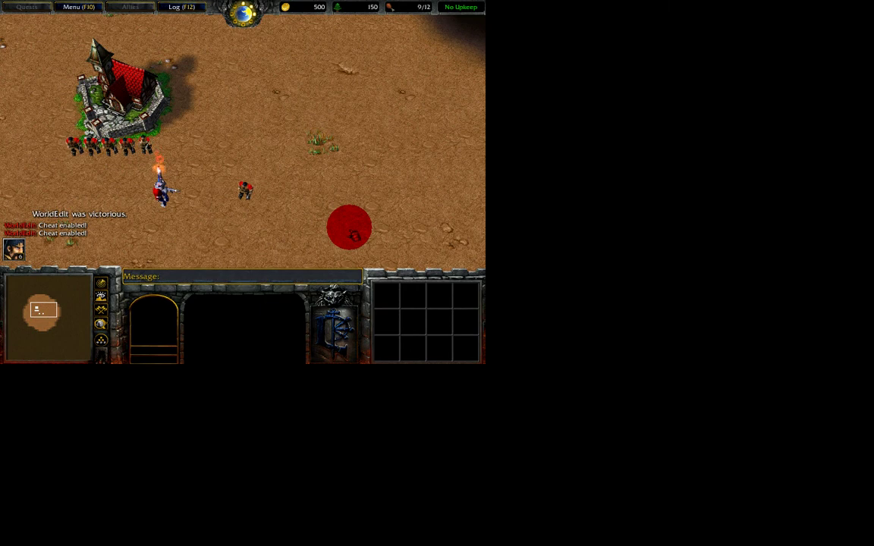
text(grl)
text(edi)
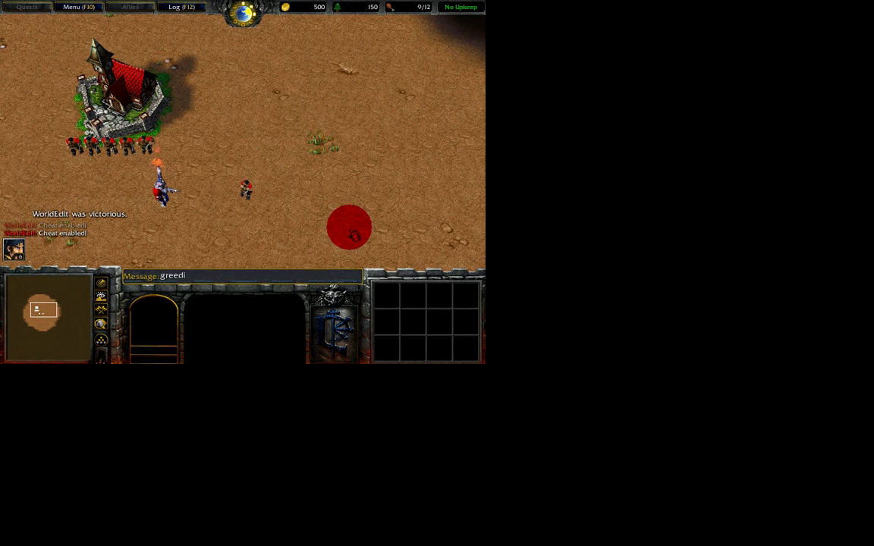
text(sgoo)
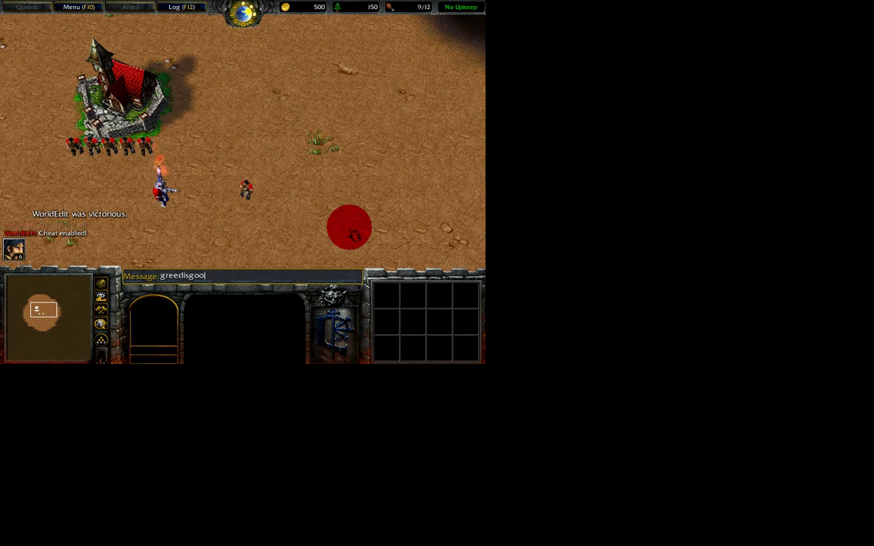
text(d9)
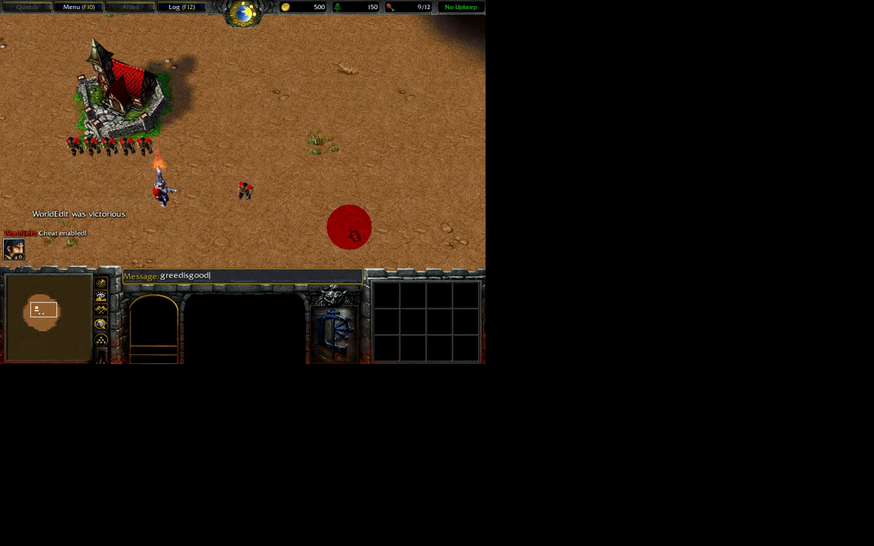
key(BackSpace)
text(9999999999)
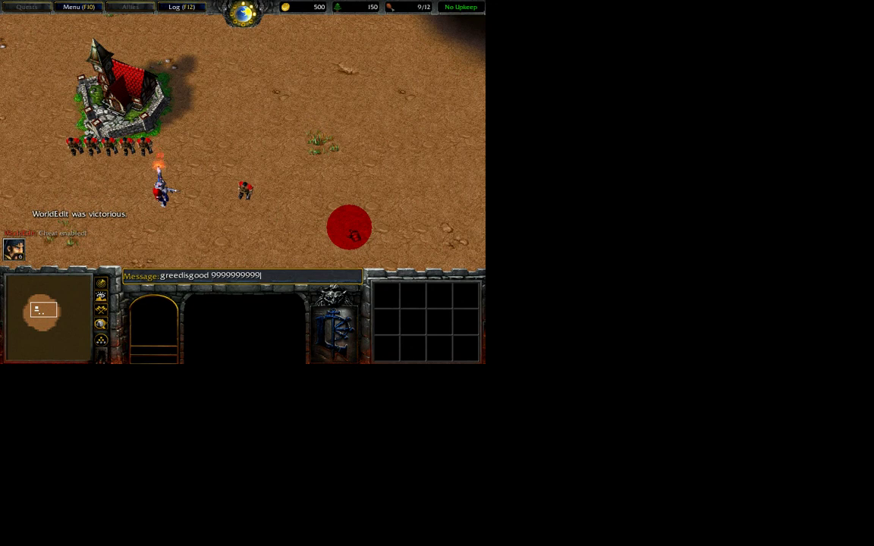
key(Return)
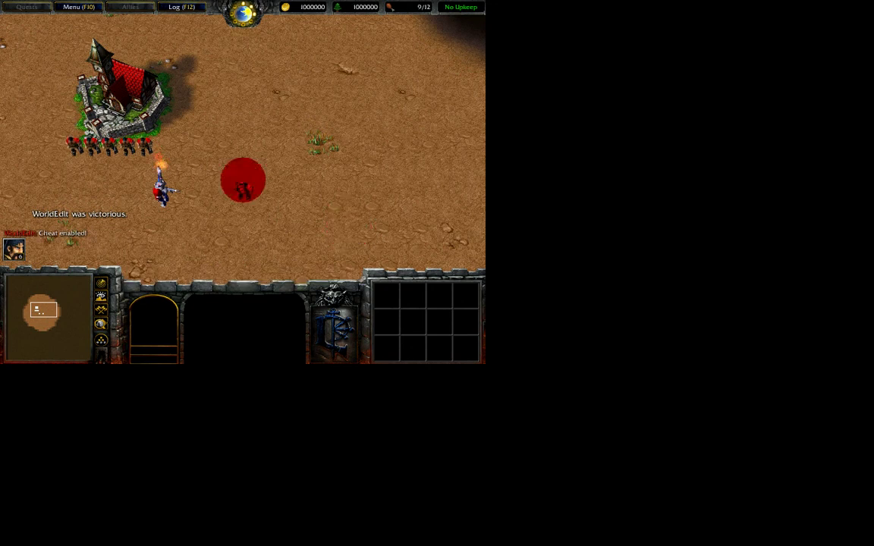
Have the custom unit build the hero base on the open ground east of the existing red-roofed building
click(242, 186)
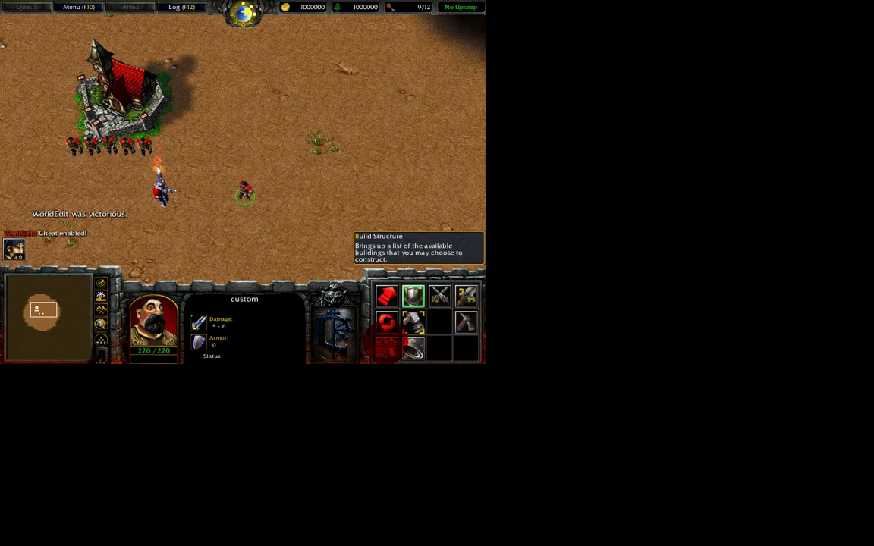
click(413, 322)
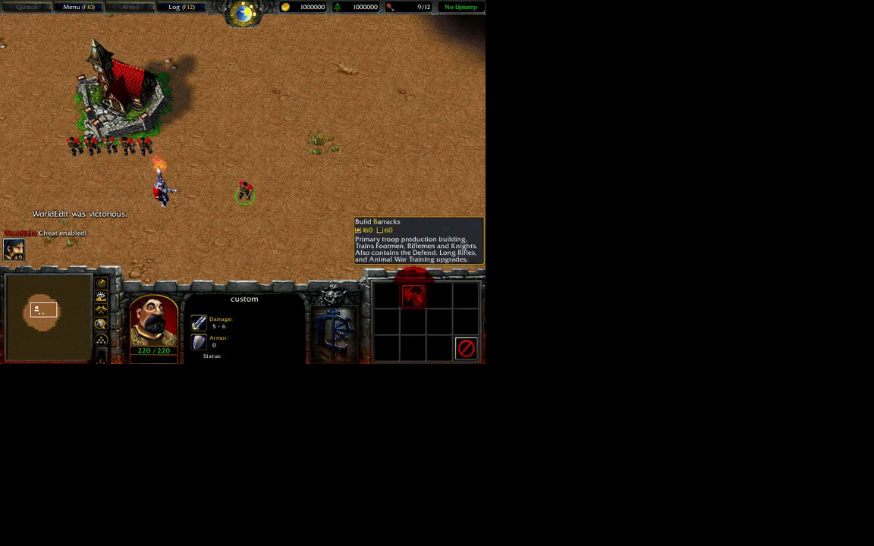
click(413, 296)
click(341, 147)
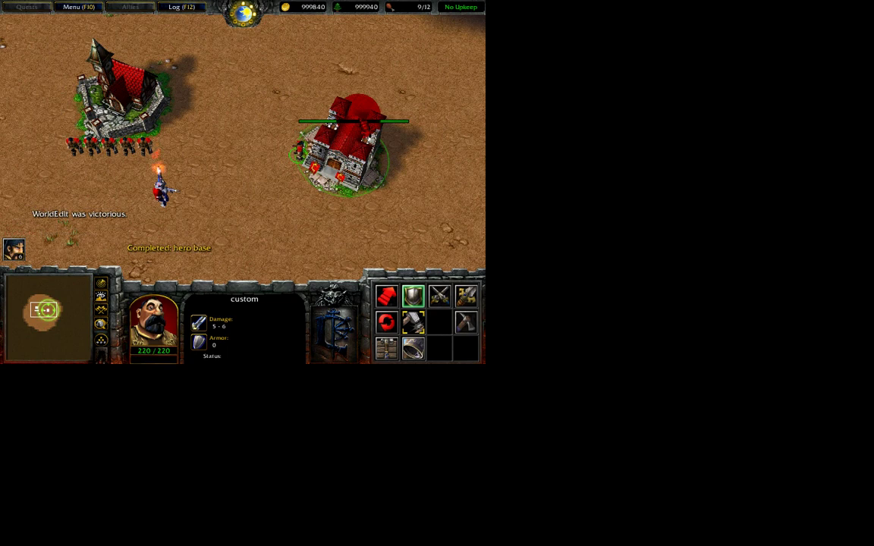
Queue one of each of the four heroes for training at the hero base
click(355, 114)
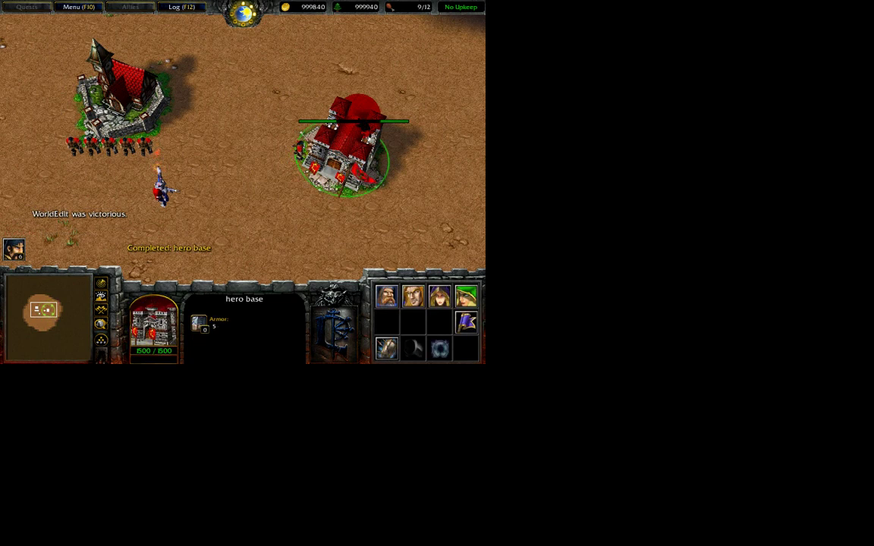
click(387, 296)
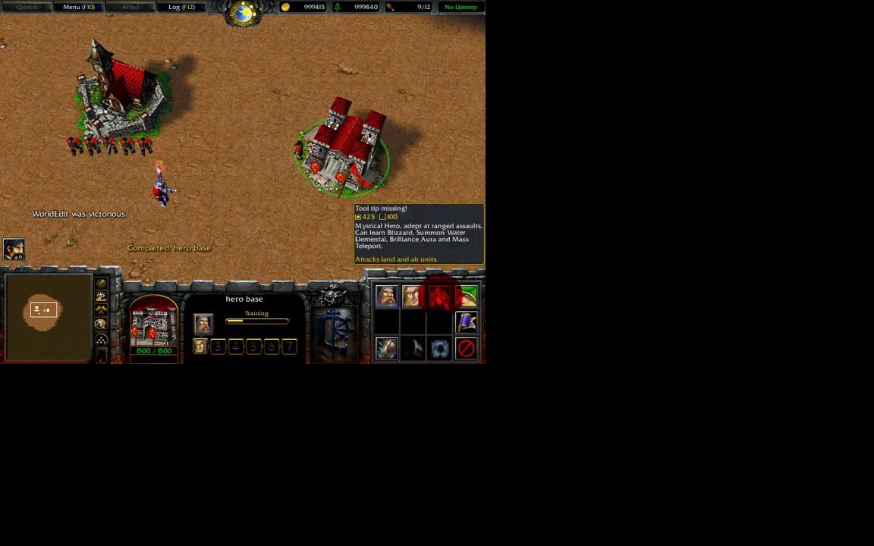
click(439, 296)
click(464, 295)
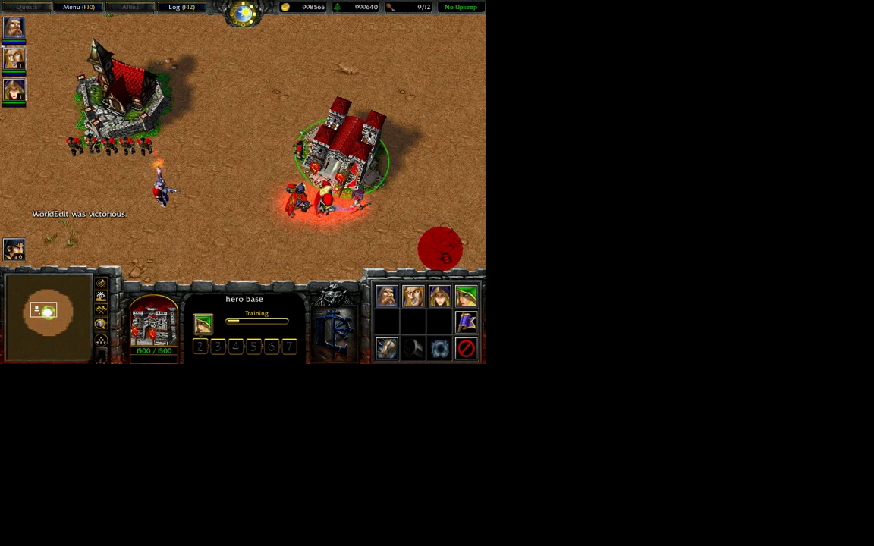
Select the four trained heroes and move them to the open ground south of the hero base
key(Right)
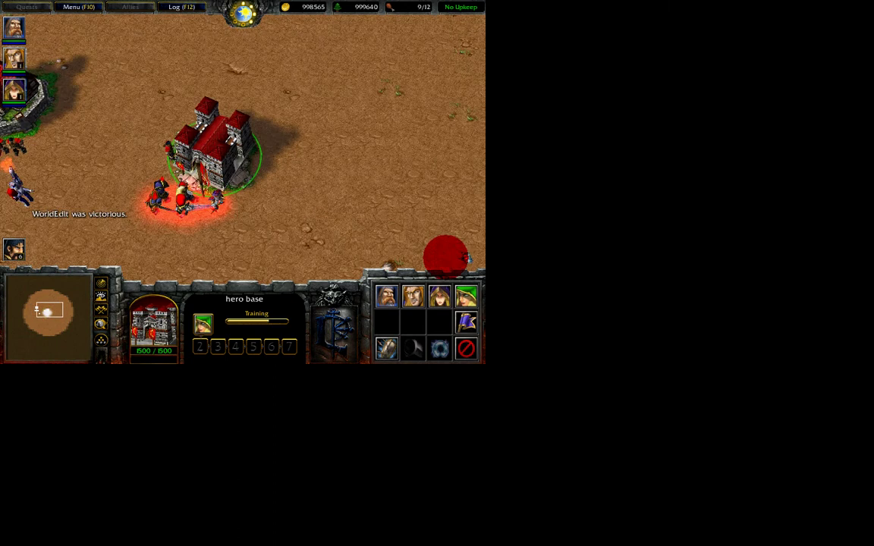
mouse_move(215, 357)
drag(256, 123, 134, 89)
right_click(217, 202)
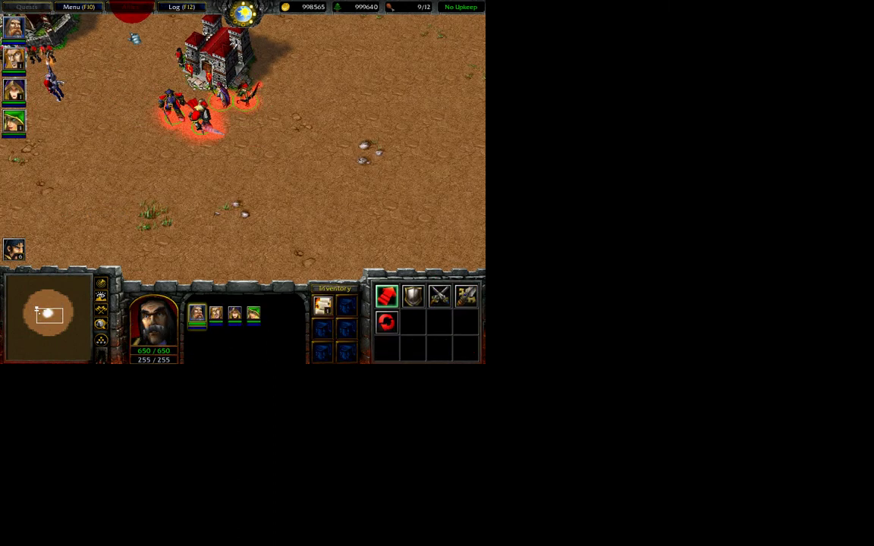
Queue all four heroes again at the hero base, followed by another round of the first three
click(218, 65)
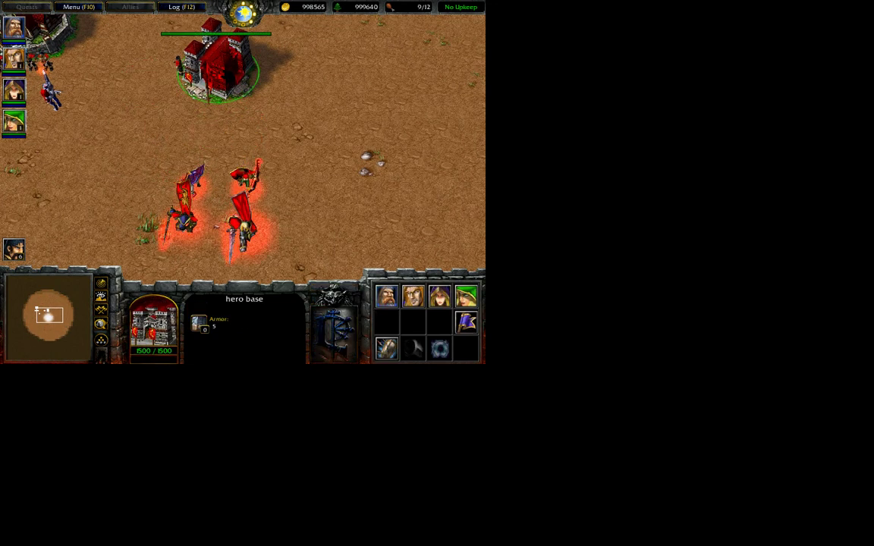
click(386, 296)
click(439, 295)
click(439, 296)
click(388, 295)
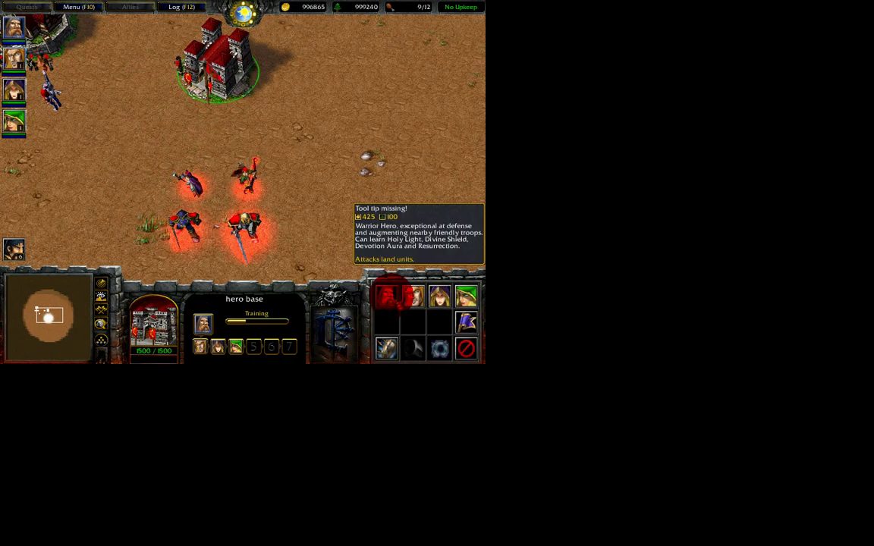
click(388, 296)
click(439, 296)
click(457, 295)
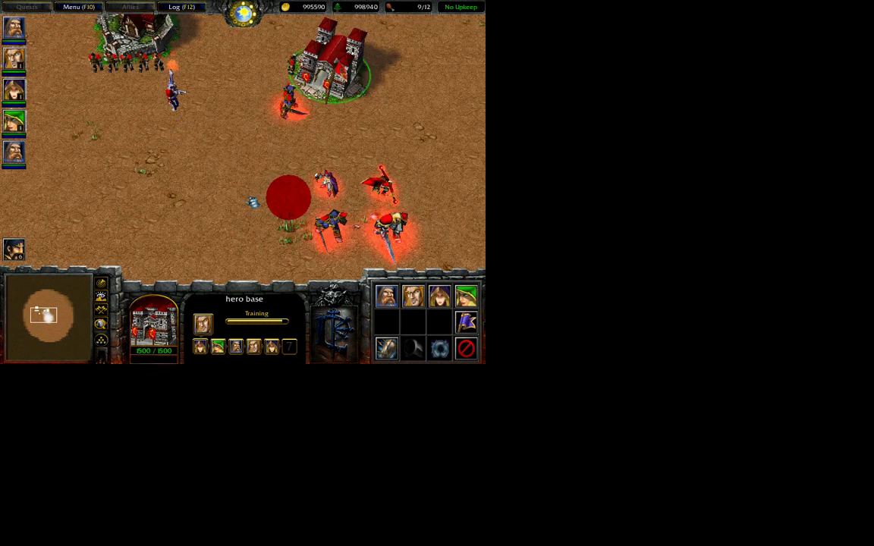
Send the chat message "lol an army of heros" to all players
key(Return)
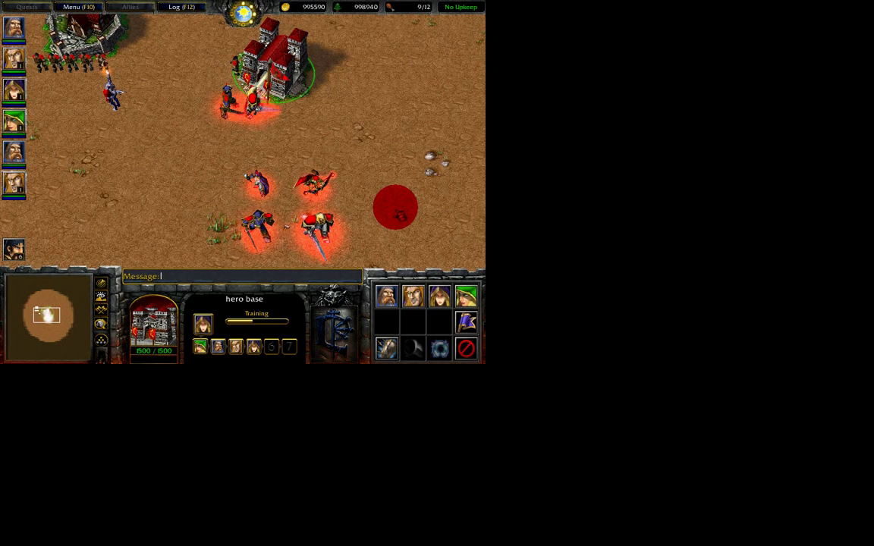
text(lol)
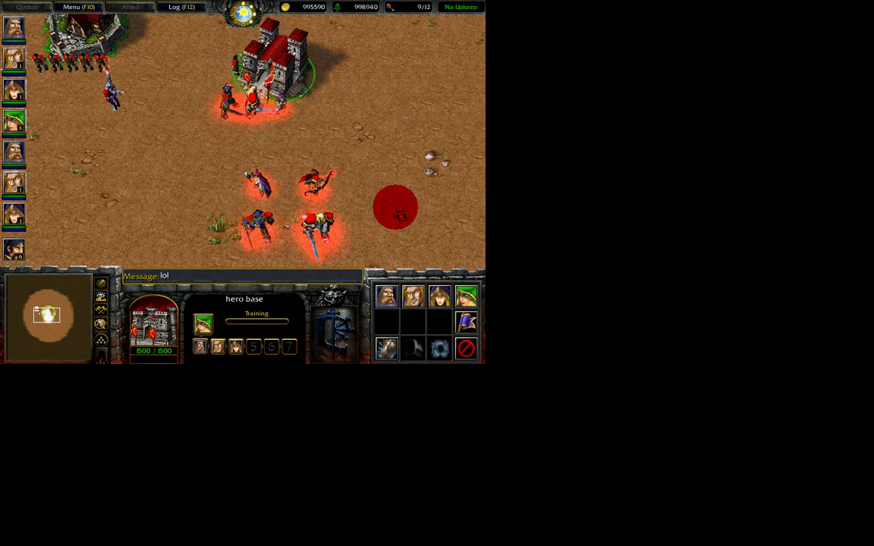
text( an arm)
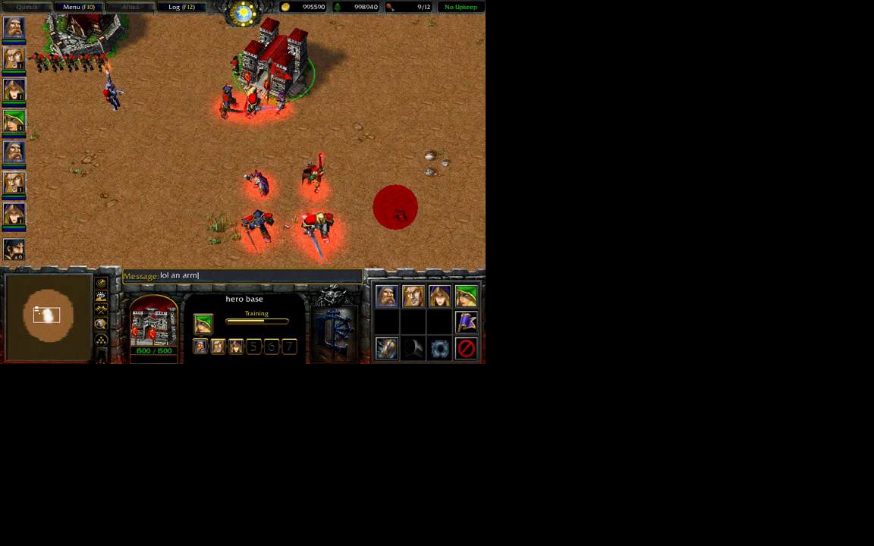
text(y of he)
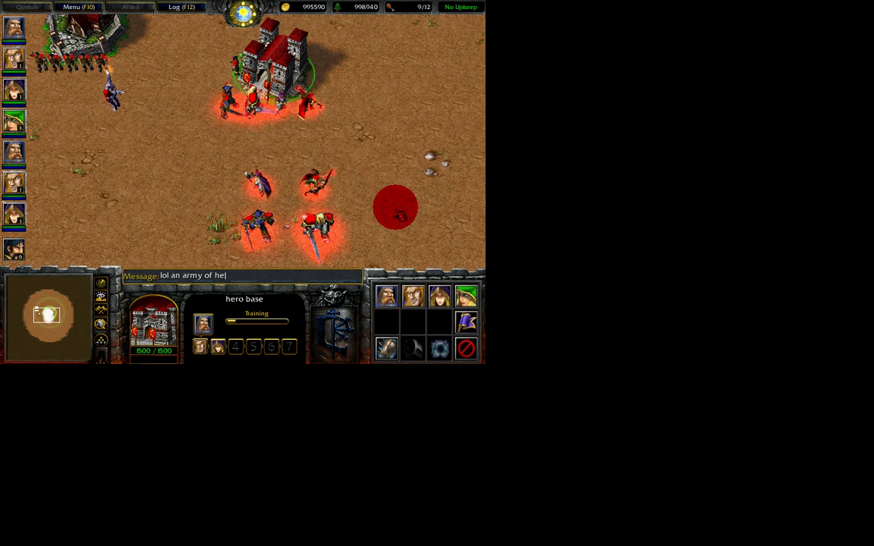
text(ros)
key(Return)
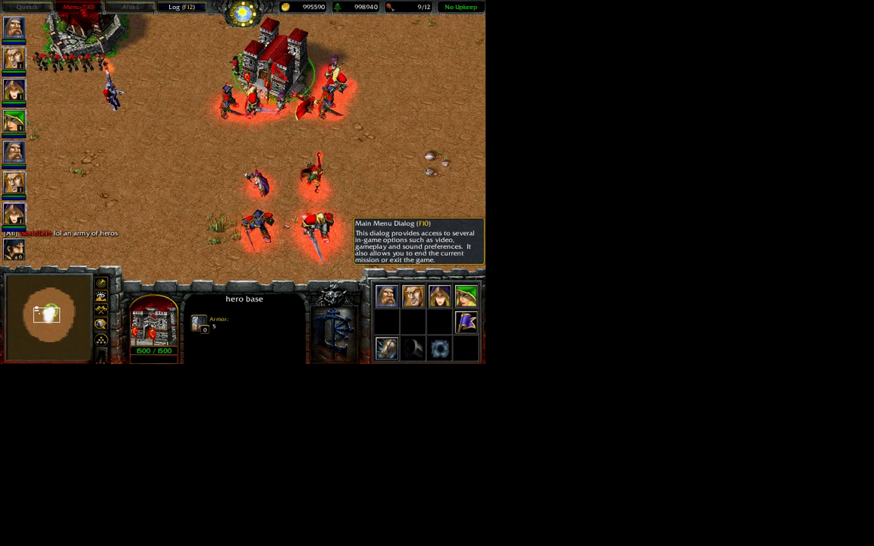
Exit the test game program and switch back to the World Editor
click(78, 6)
key(e)
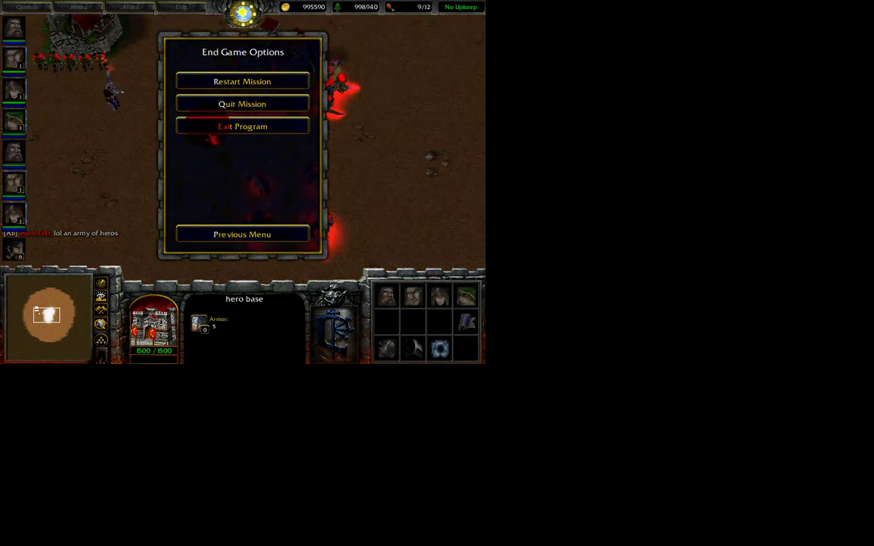
click(217, 127)
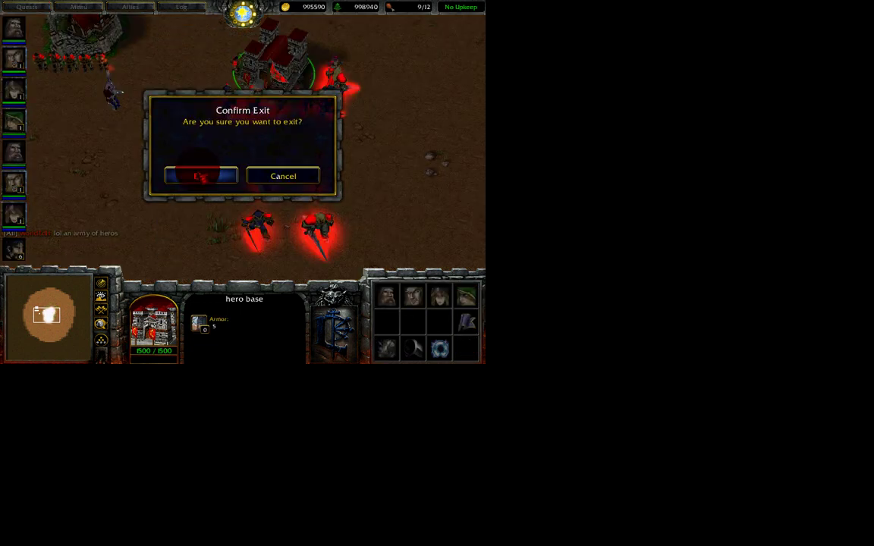
click(201, 176)
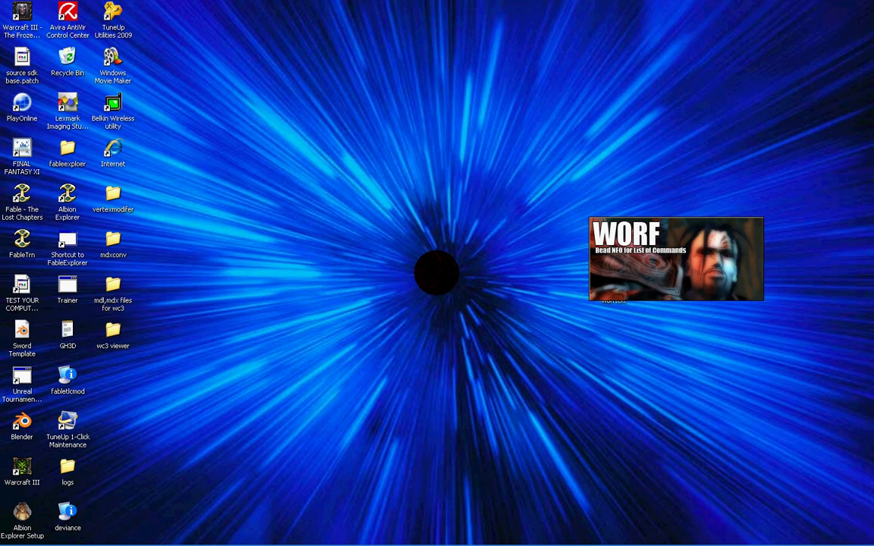
click(490, 537)
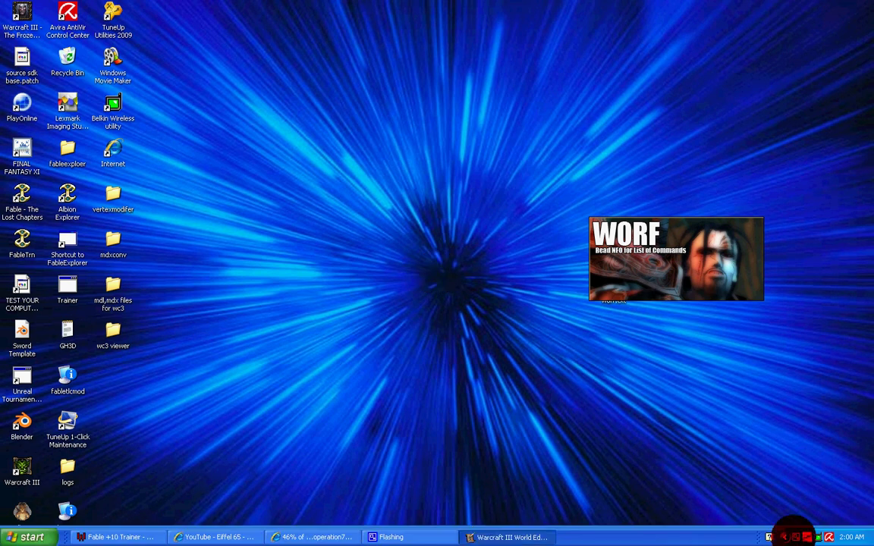